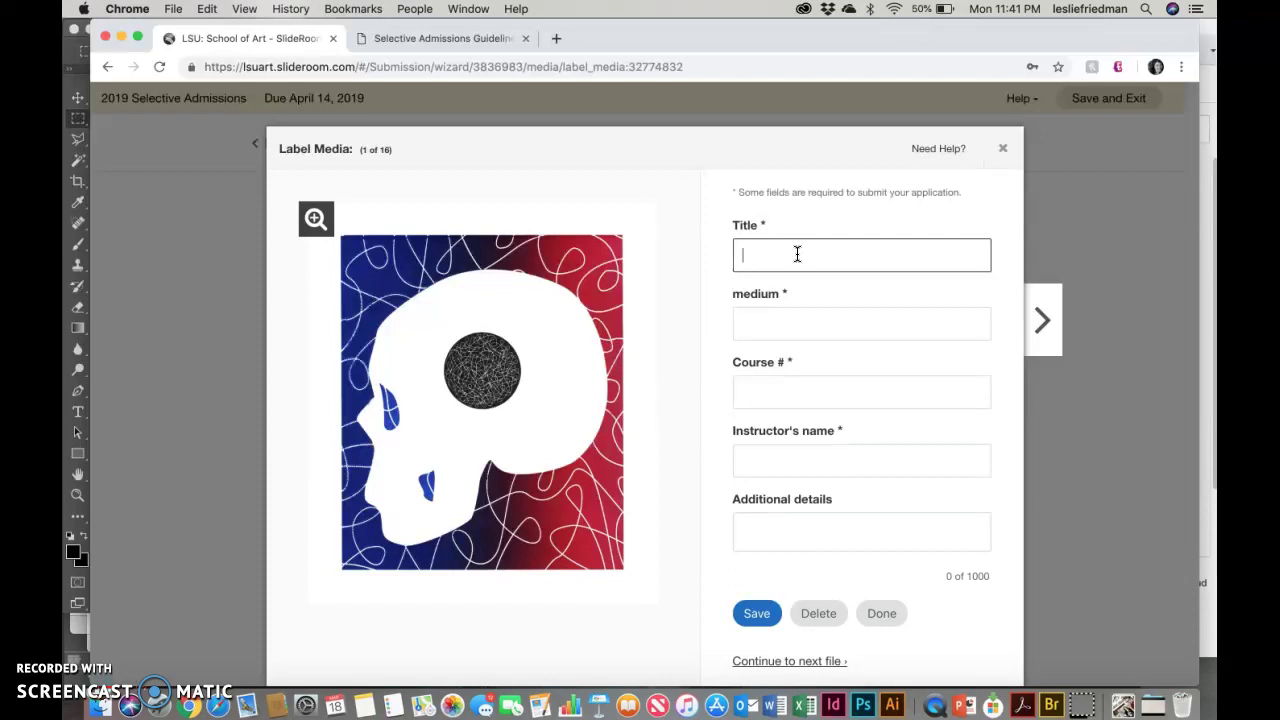
Step: Enter the skull artwork's title, medium 'lasercut relief' and course number 'ART 2392'
{"action": "type", "text": "Natalie's Skull"}
{"action": "key", "text": "Tab"}
{"action": "type", "text": "s"}
{"action": "key", "text": "BackSpace"}
{"action": "type", "text": "lasercut relief"}
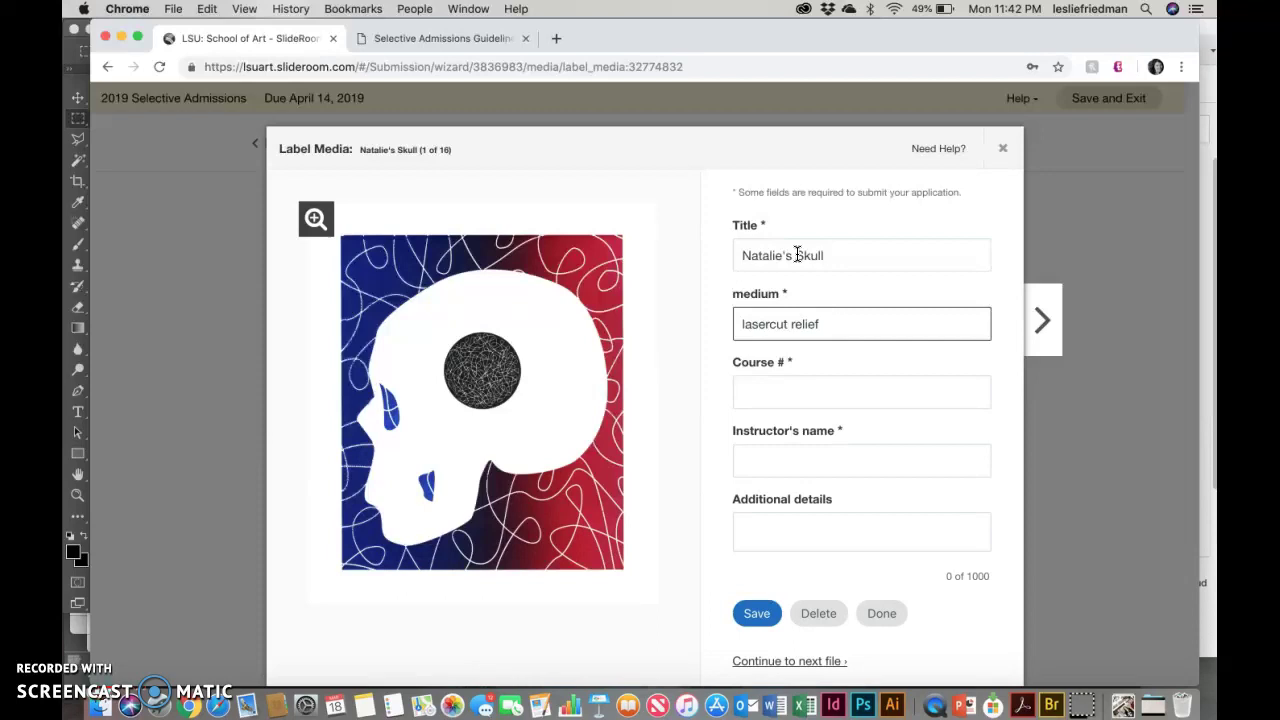
{"action": "key", "text": "Tab"}
{"action": "type", "text": "ART 2392"}
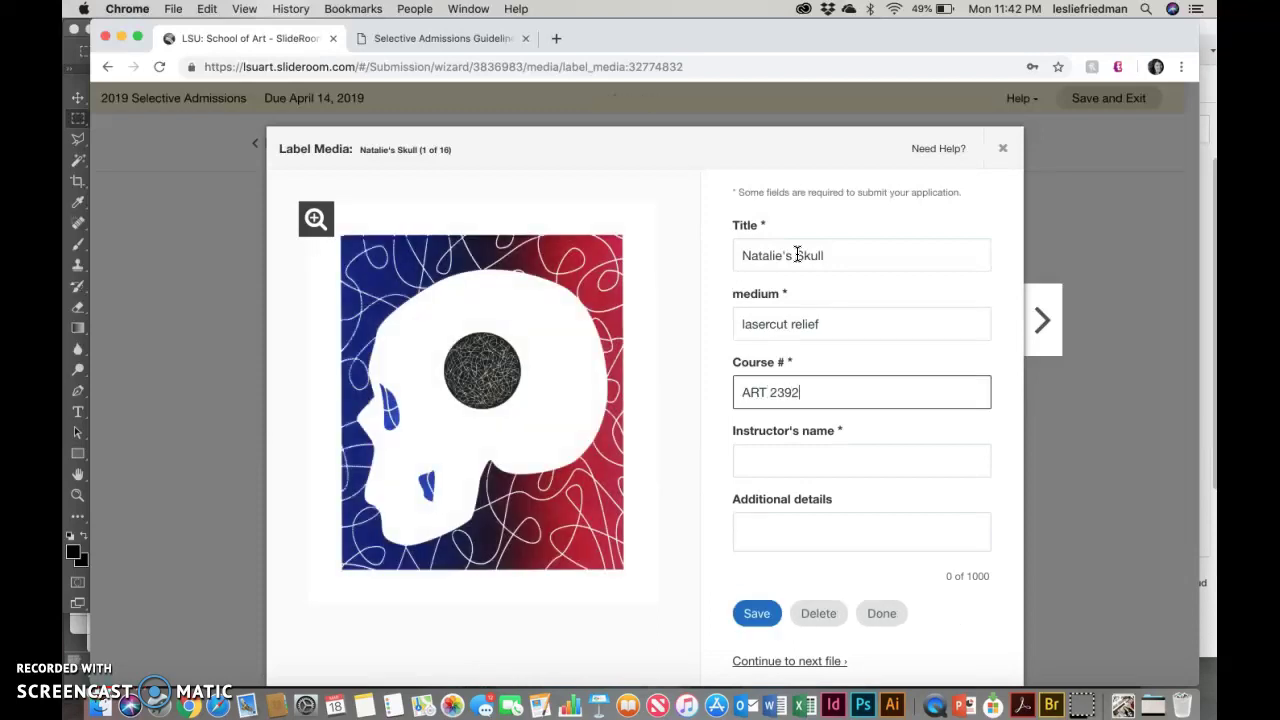
Step: Add the instructor's name and the details 'acrylic blocks made using the laser cutter', then go to the next file
{"action": "key", "text": "Tab"}
{"action": "key", "text": "Tab"}
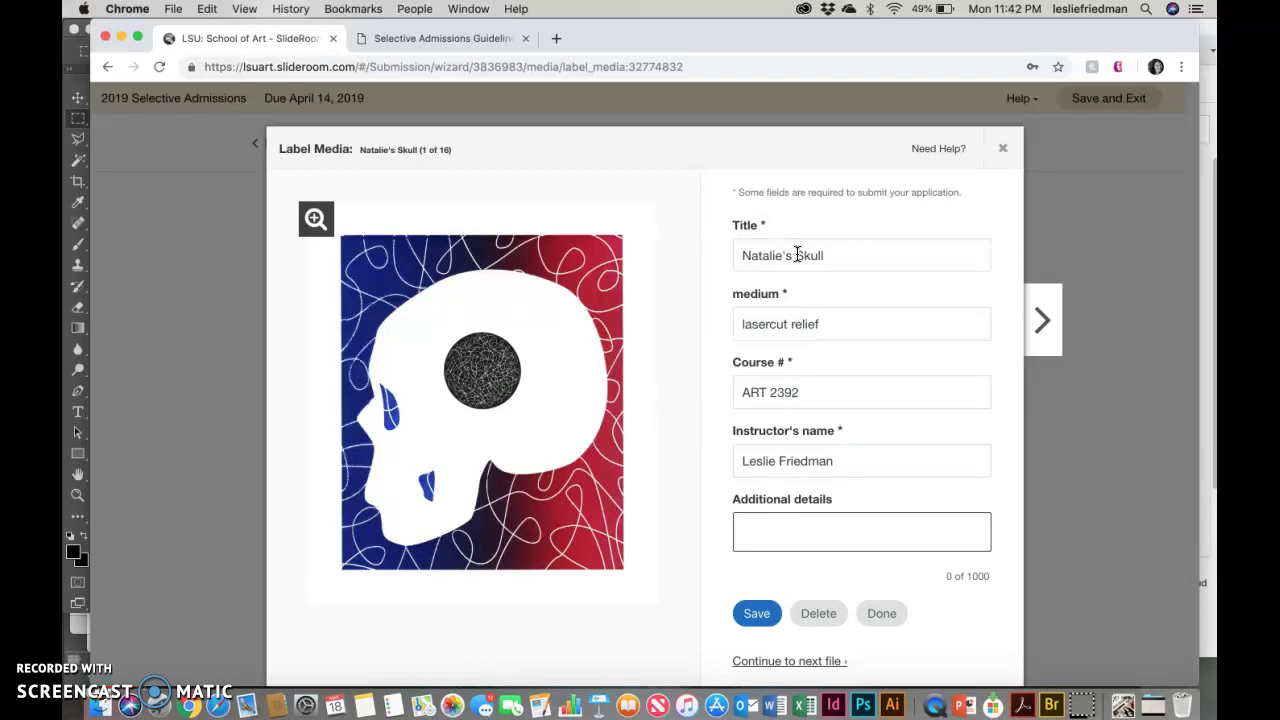
{"action": "type", "text": "wood blocks "}
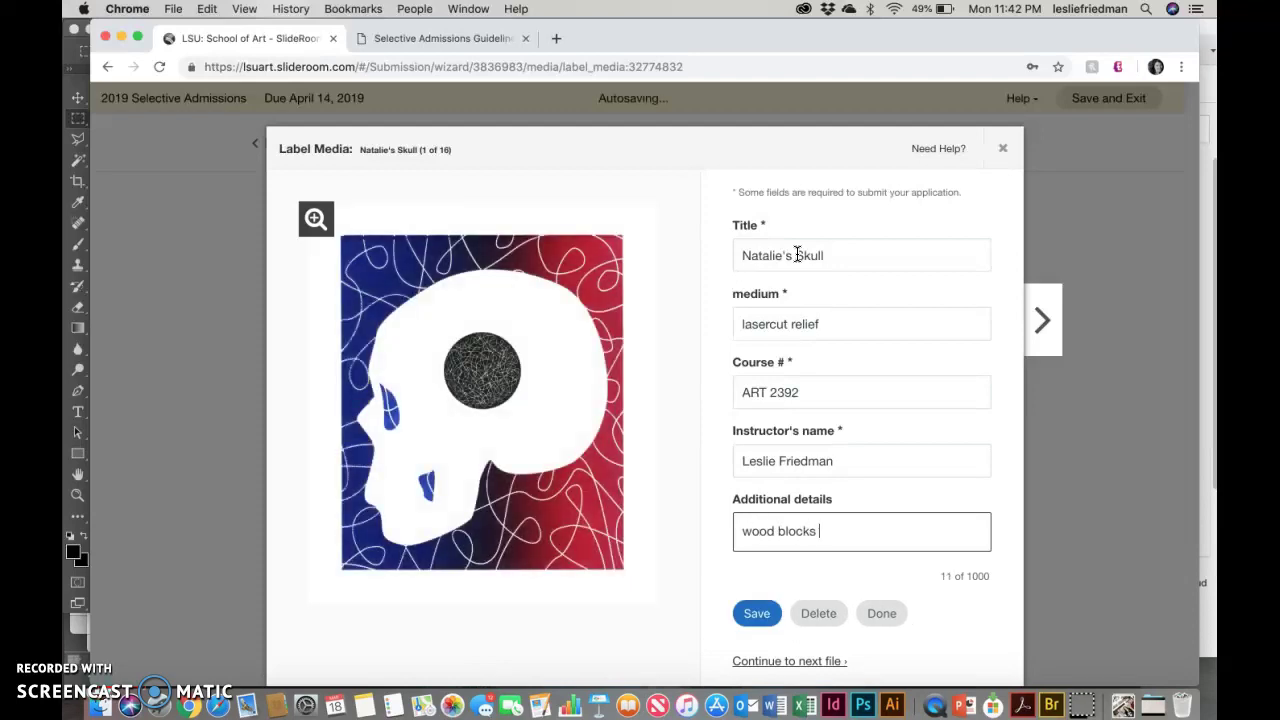
{"action": "type", "text": "made using the "}
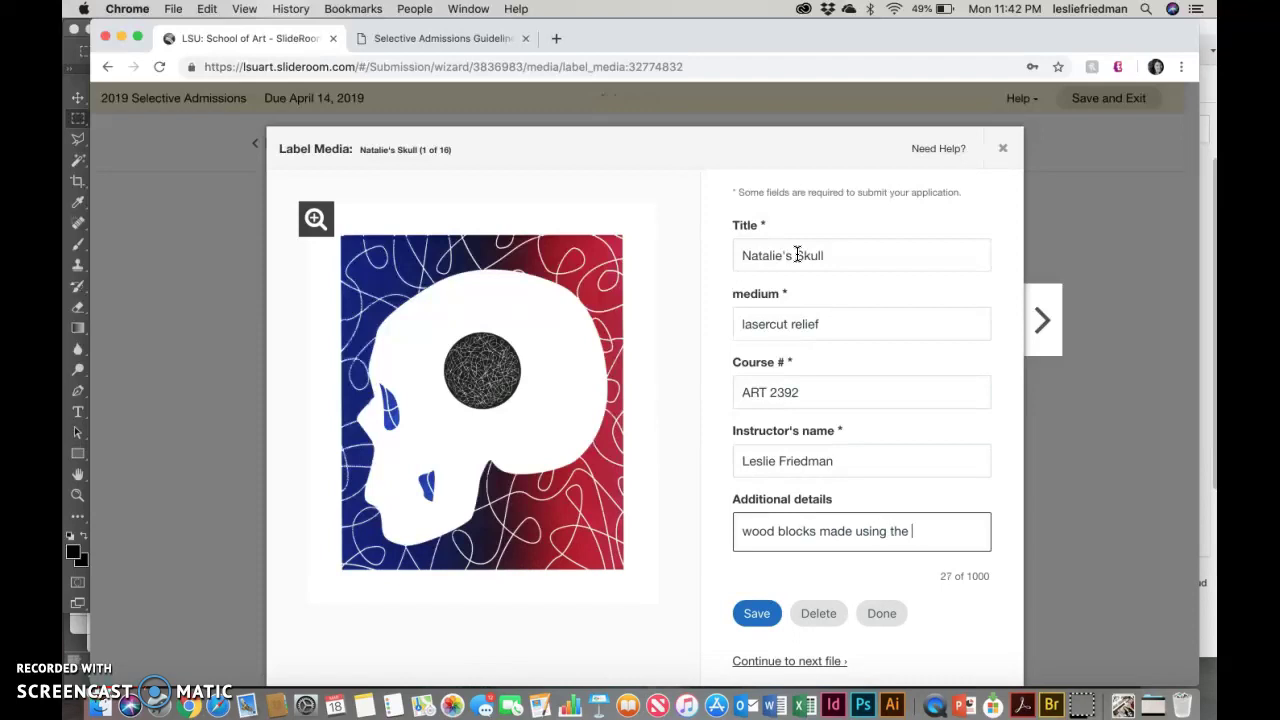
{"action": "type", "text": "laser cutter"}
{"action": "left_click_drag", "start_coordinate": [814, 531], "coordinate": [716, 532]}
{"action": "type", "text": "acrylic blocks"}
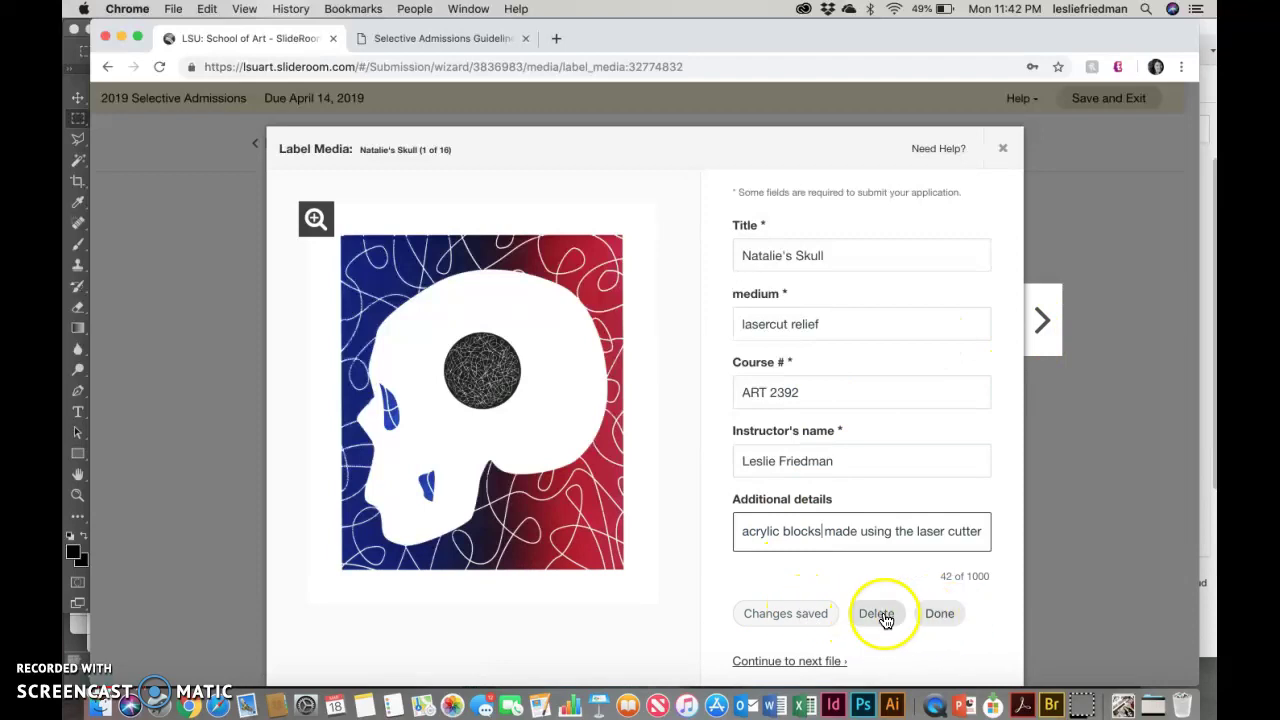
{"action": "left_click", "coordinate": [1045, 325]}
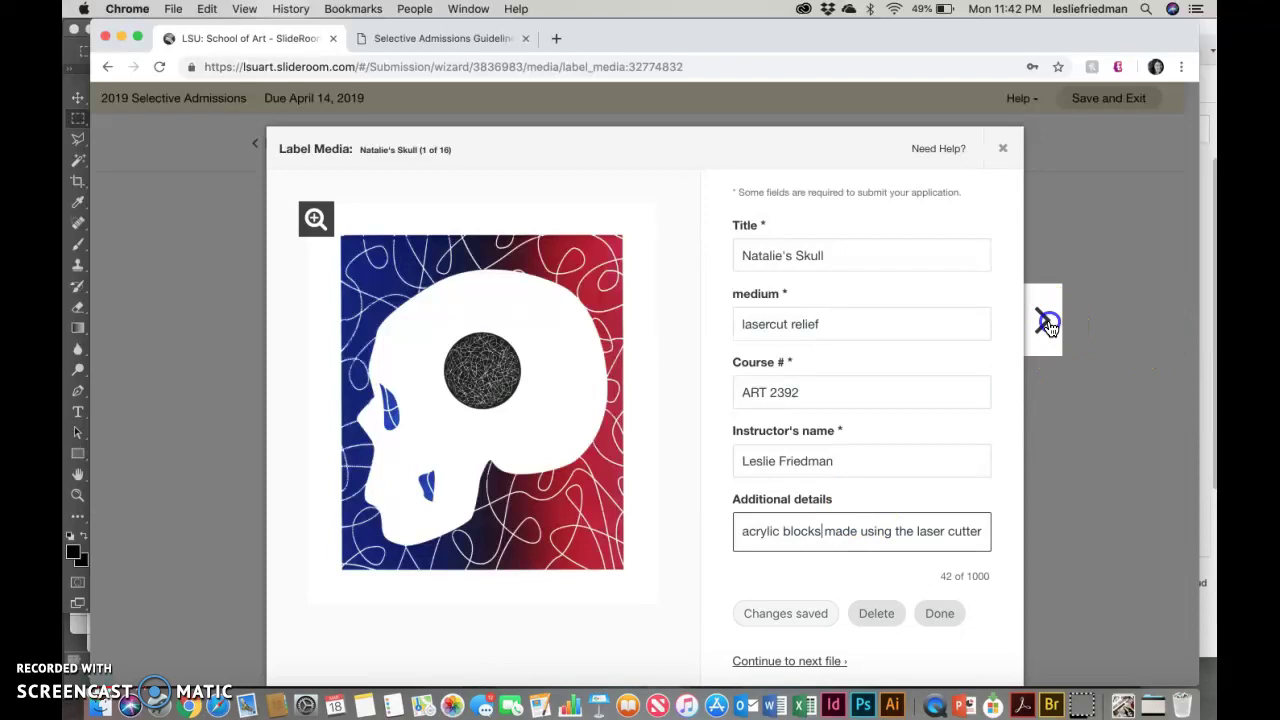
Step: Label the curved-lines piece with its title, 'ink on paper', 'ART 1011' and the instructor, then advance
{"action": "left_click", "coordinate": [872, 259]}
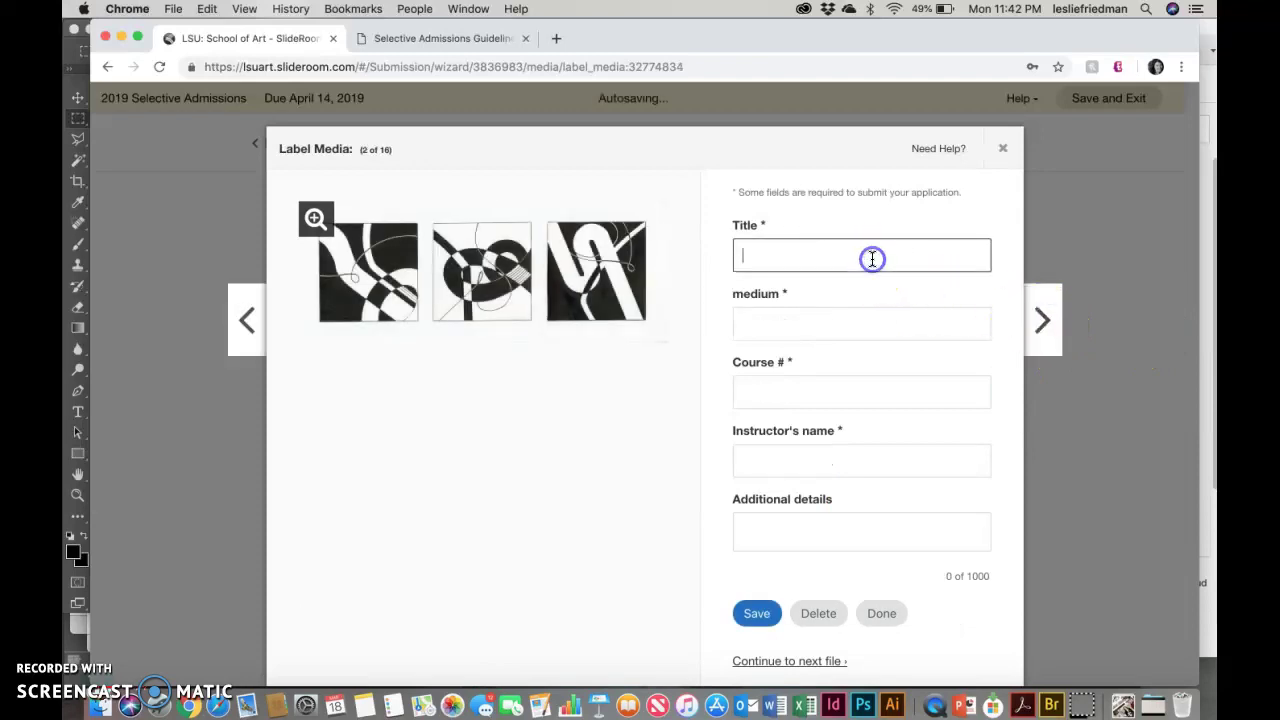
{"action": "type", "text": "Macy's Curved Lines"}
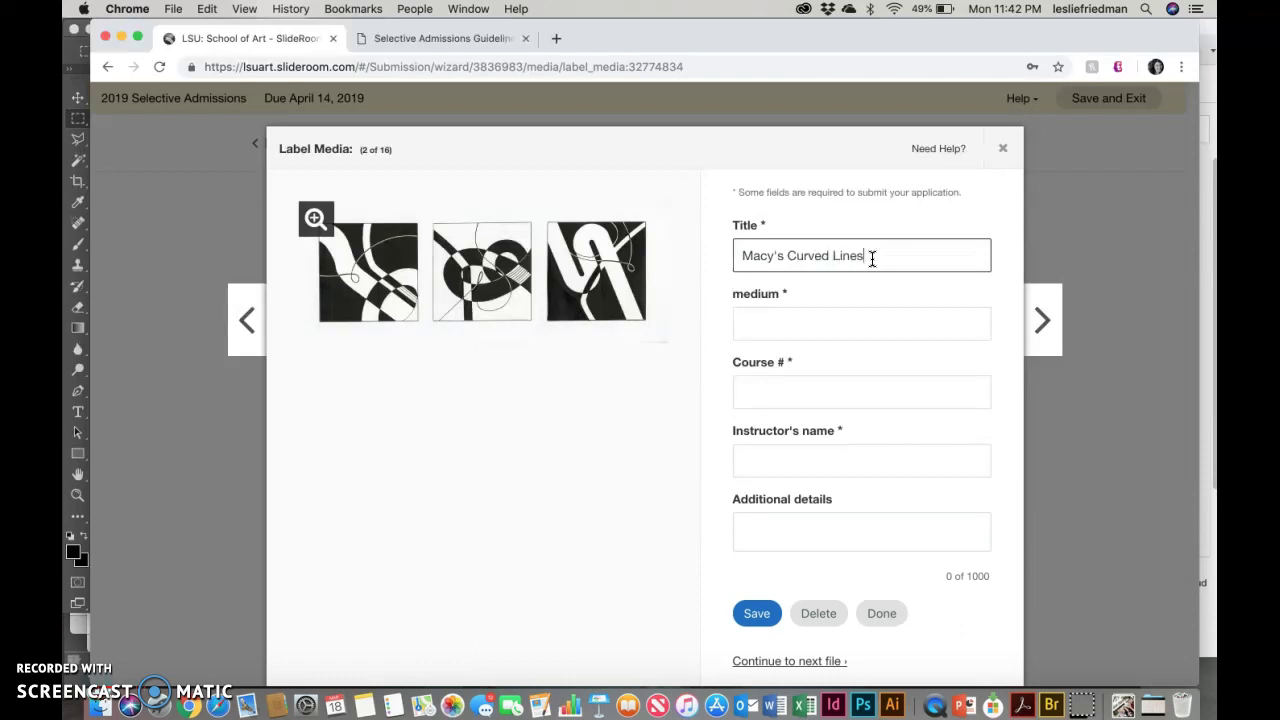
{"action": "key", "text": "Tab"}
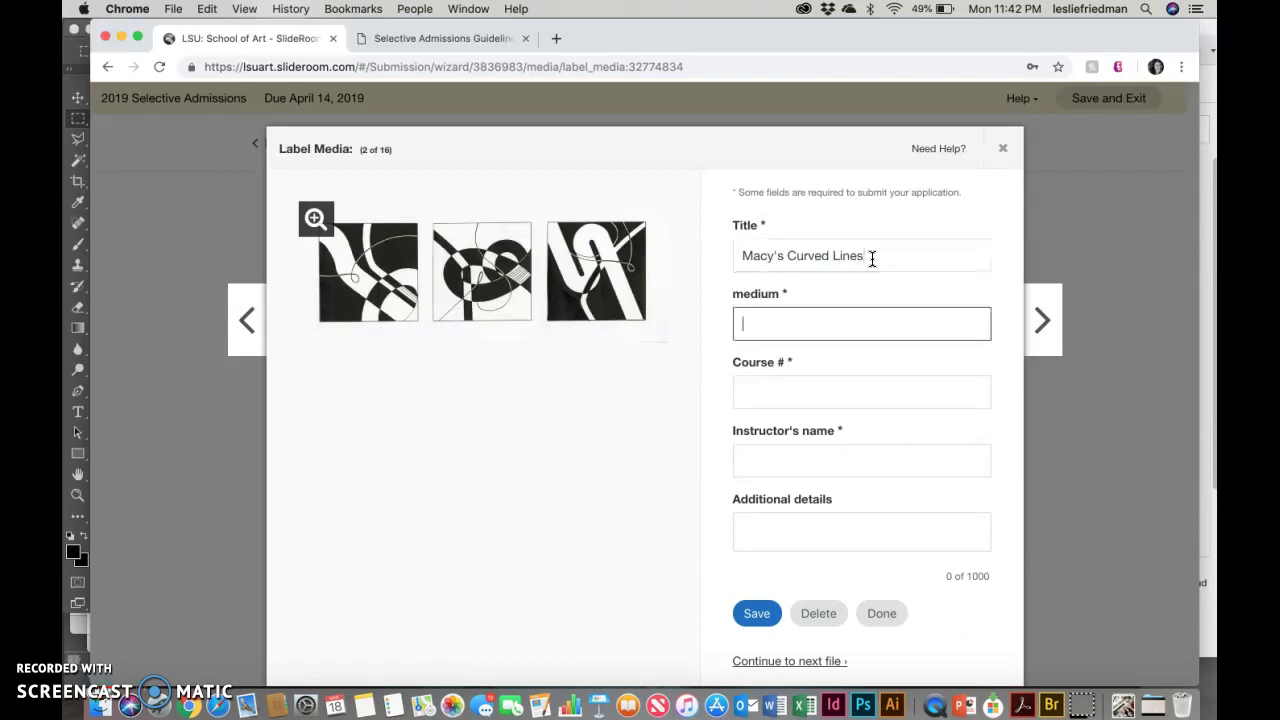
{"action": "type", "text": "ink on paper"}
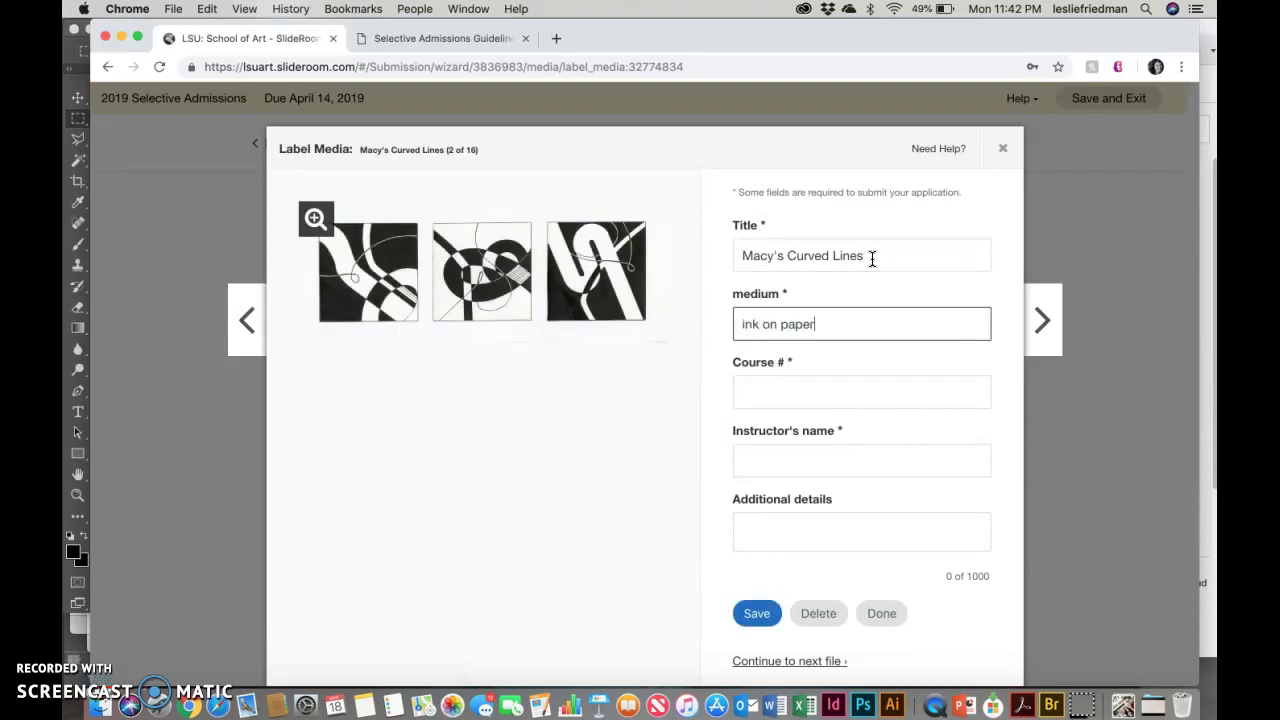
{"action": "key", "text": "Tab"}
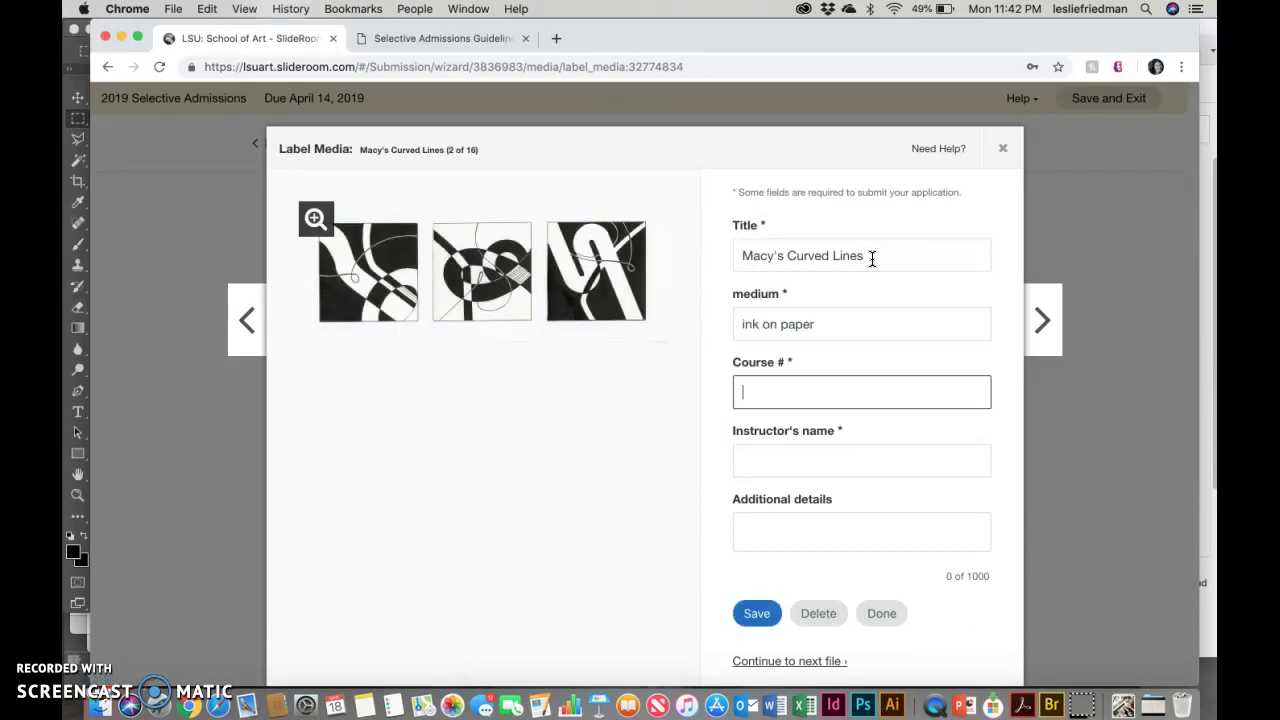
{"action": "type", "text": "ART 1011"}
{"action": "key", "text": "Tab"}
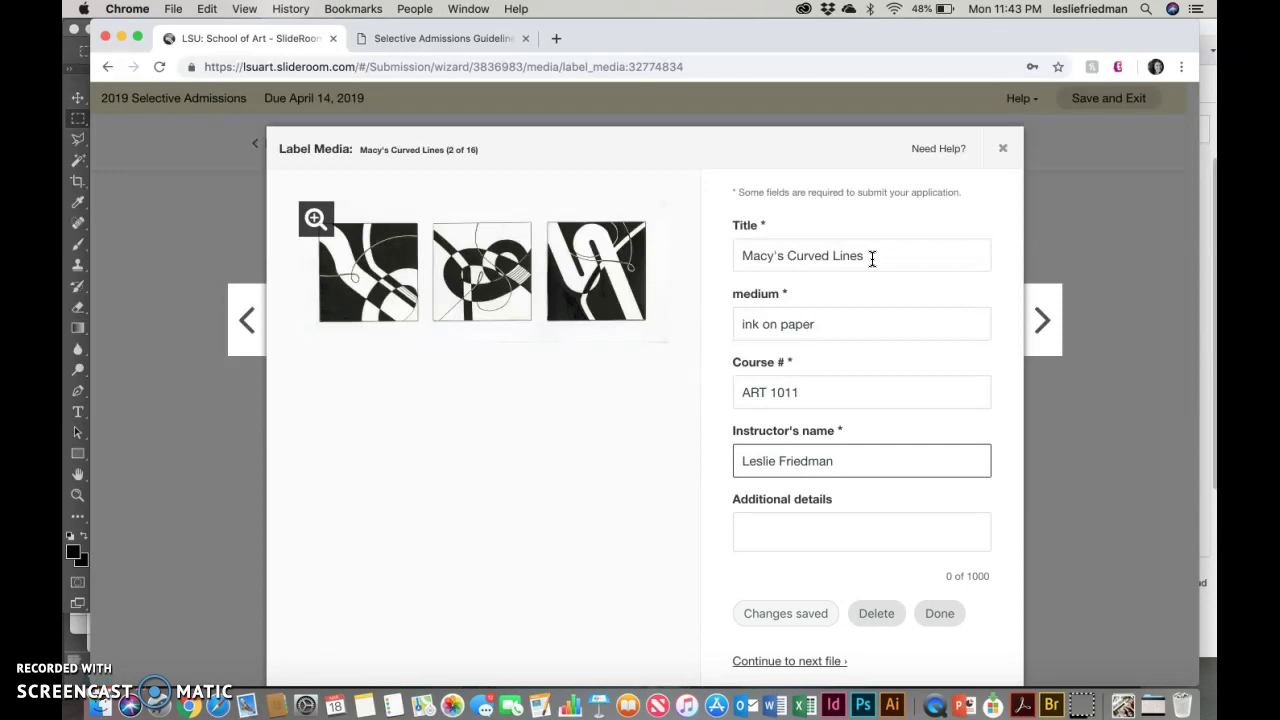
{"action": "key", "text": "Tab"}
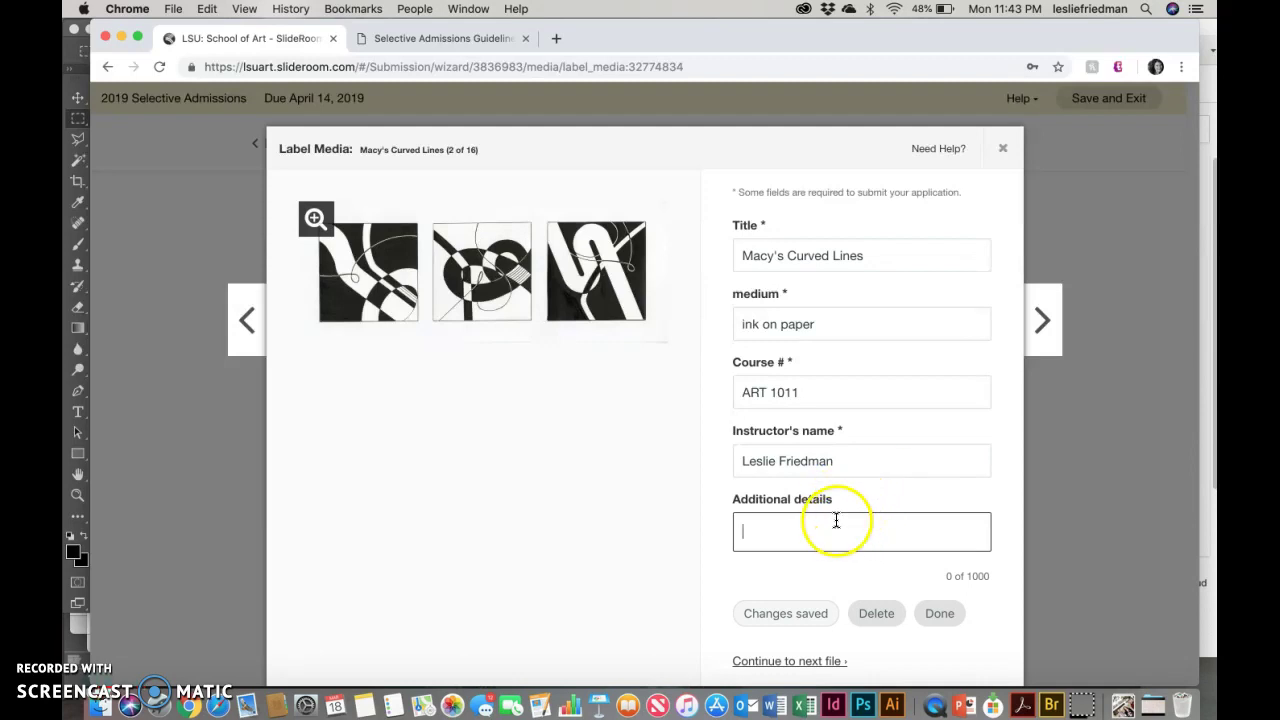
{"action": "left_click", "coordinate": [1048, 340]}
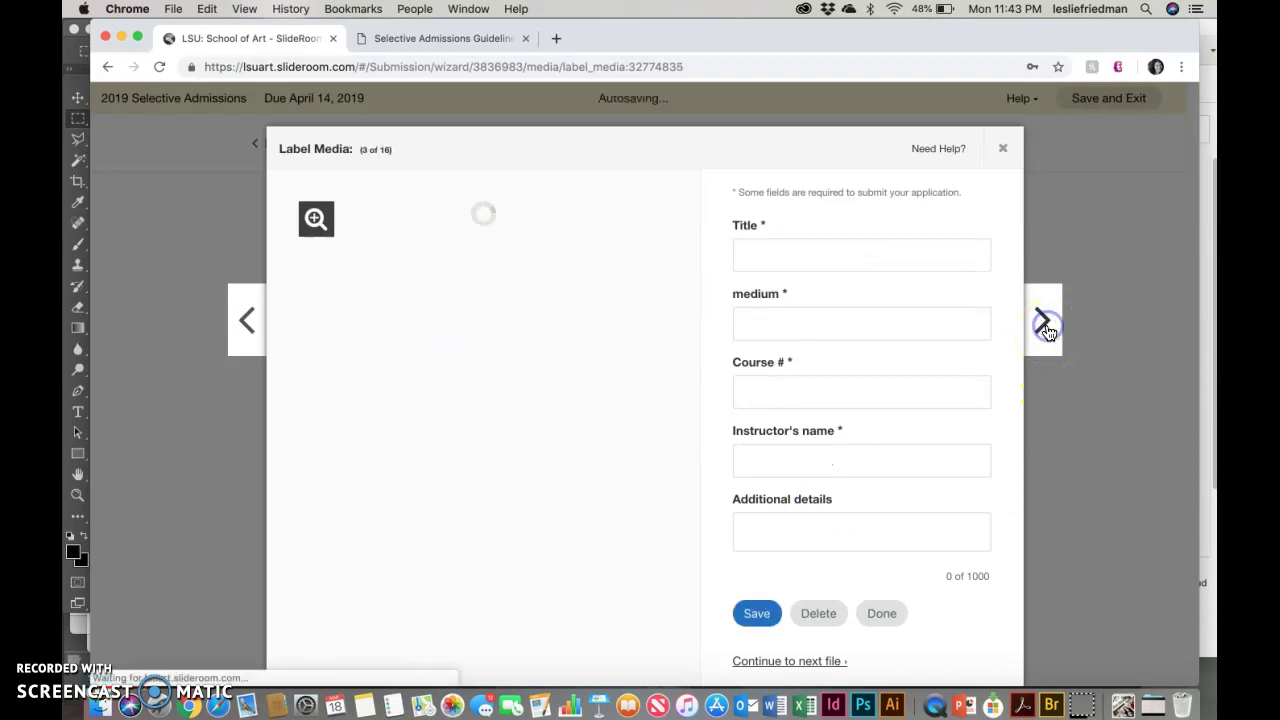
Step: Give the pink etching its title, medium 'Etching' and course number 'ART 2360'
{"action": "left_click", "coordinate": [878, 259]}
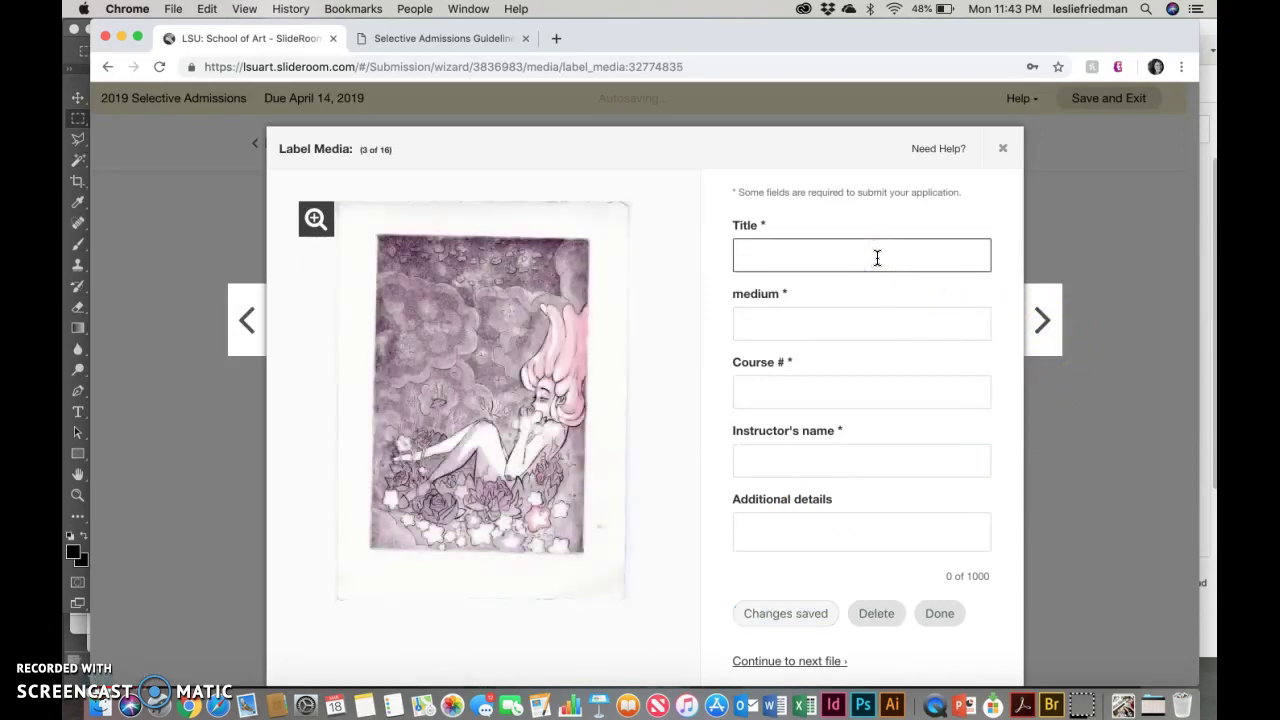
{"action": "type", "text": "Etchin"}
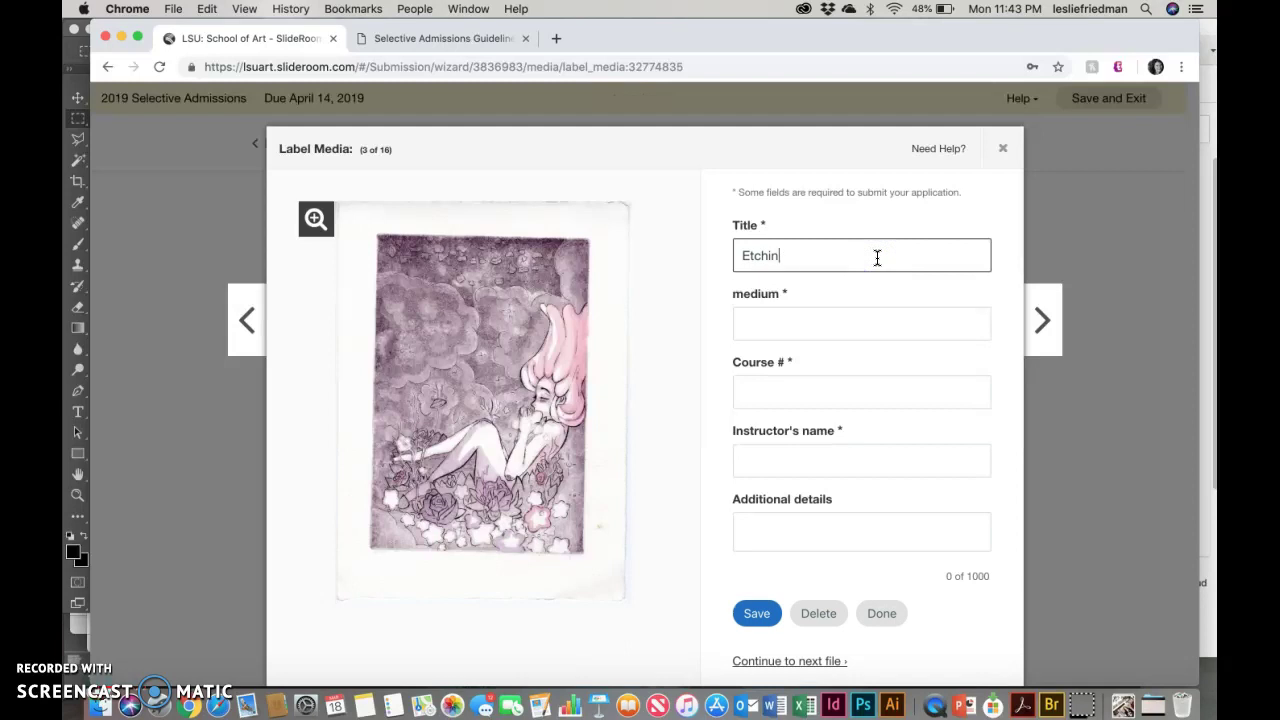
{"action": "type", "text": "g by Alyssa"}
{"action": "left_click", "coordinate": [843, 328]}
{"action": "type", "text": "Etching"}
{"action": "left_click", "coordinate": [846, 394]}
{"action": "type", "text": "ART 2360"}
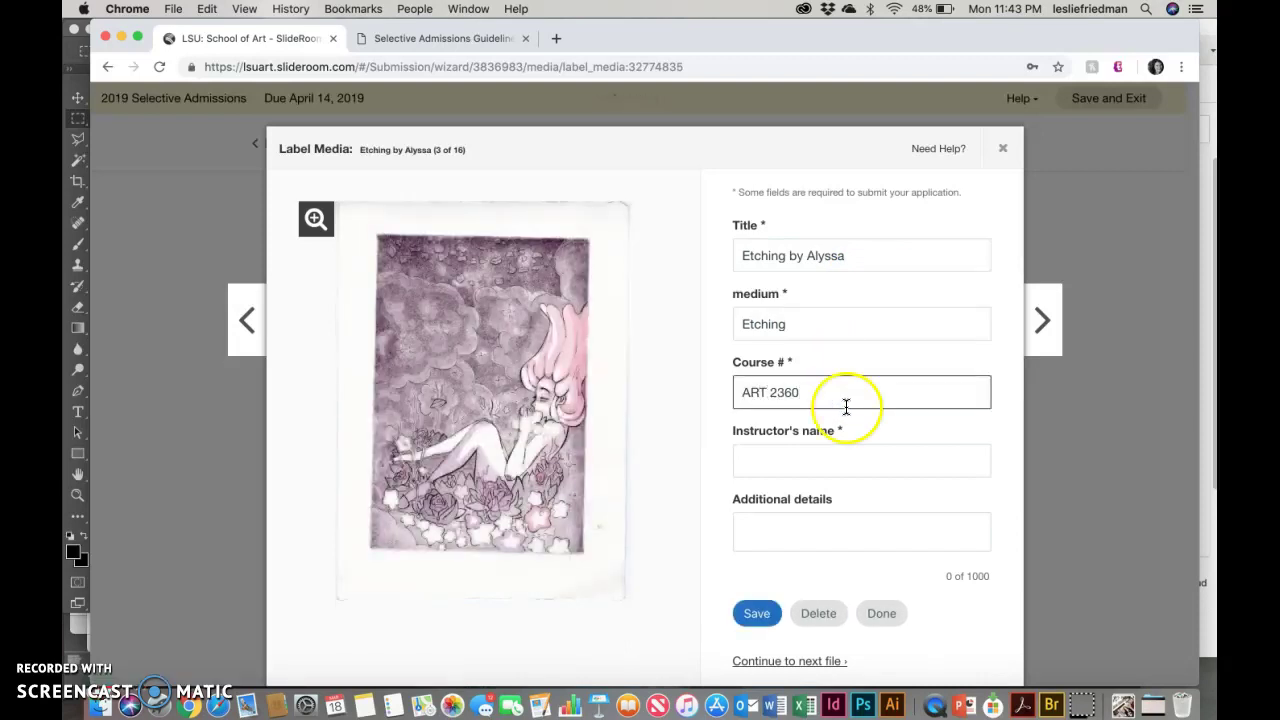
Step: Add the instructor's name and the details 'multi-plate etching', then advance to file 4
{"action": "left_click", "coordinate": [846, 461]}
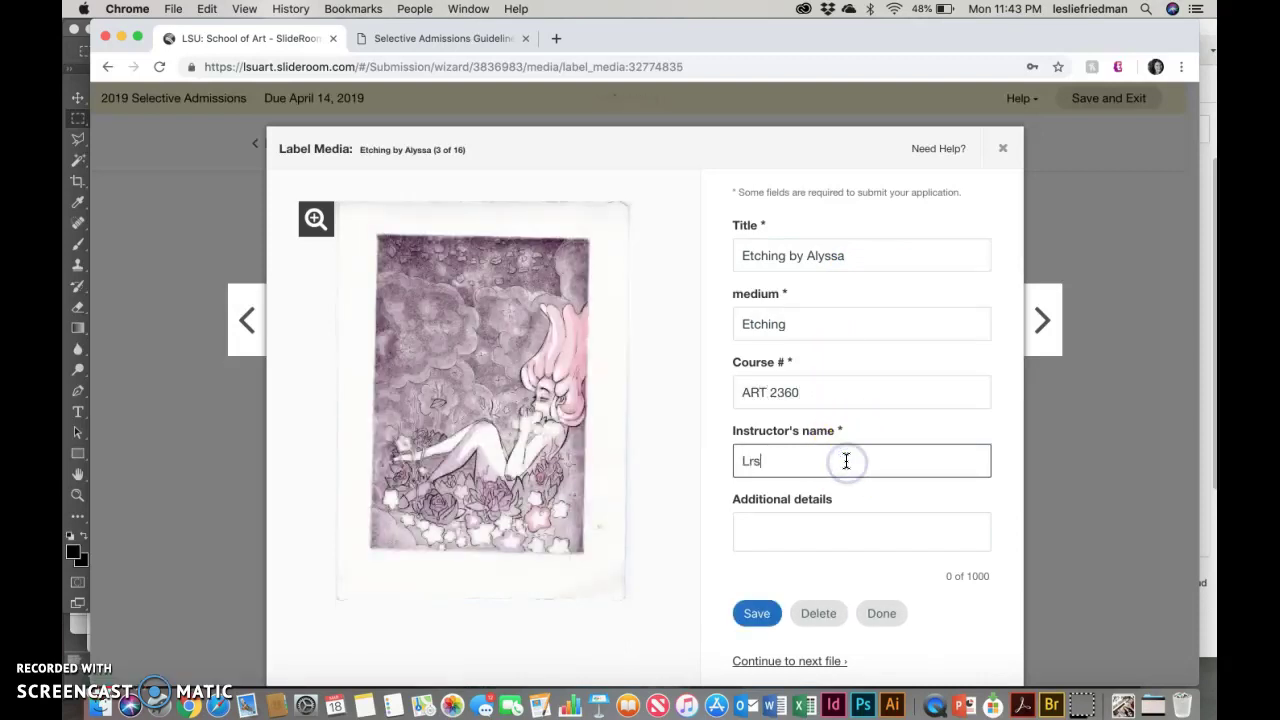
{"action": "key", "text": "Tab"}
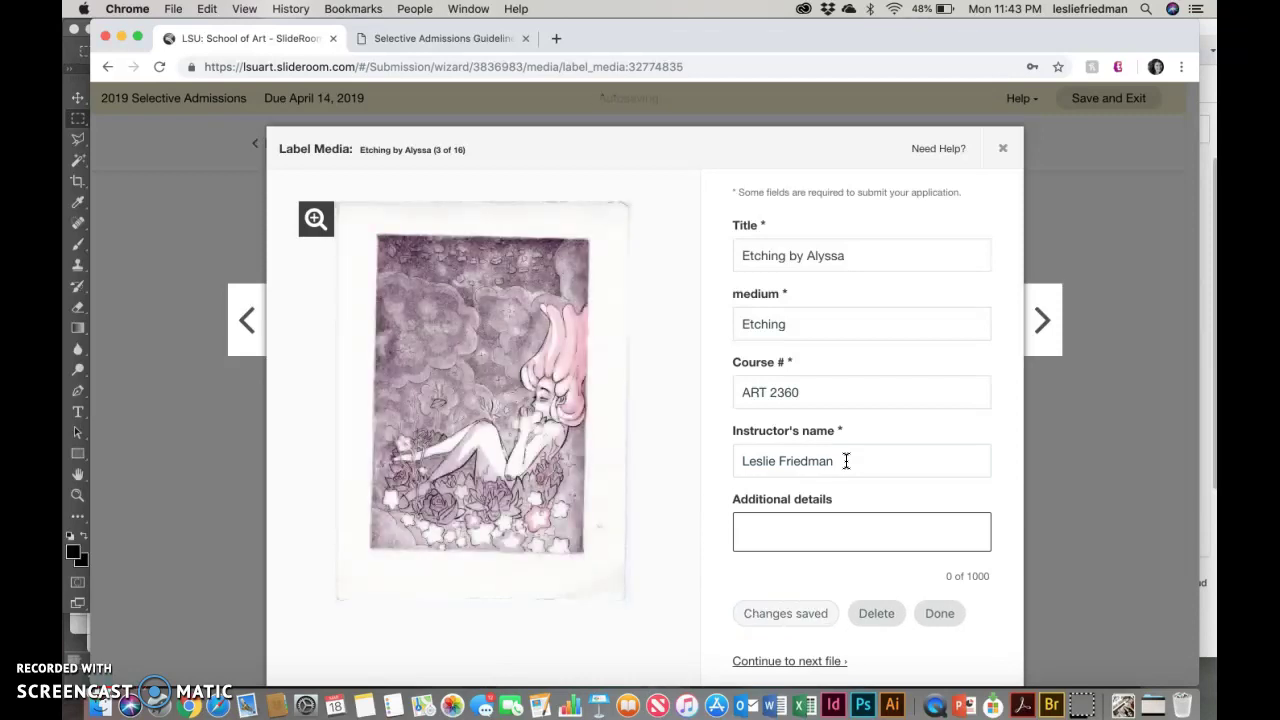
{"action": "type", "text": "mu"}
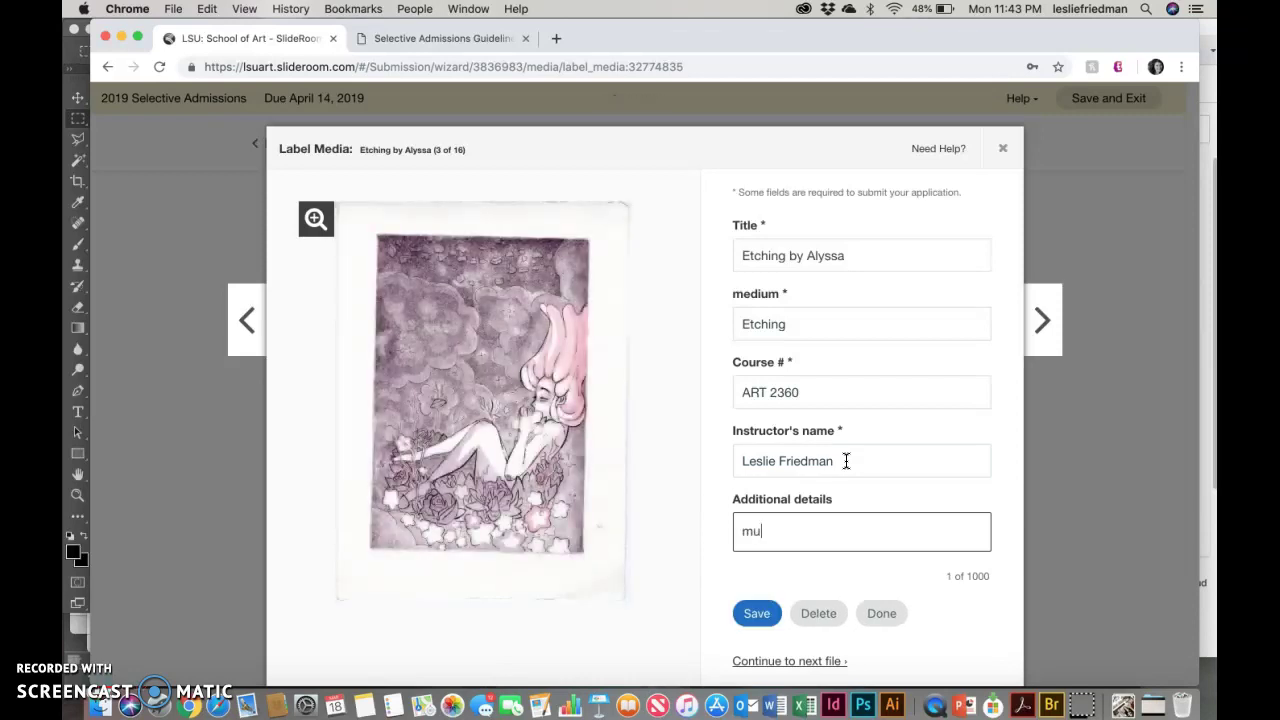
{"action": "type", "text": "lti-plate etching"}
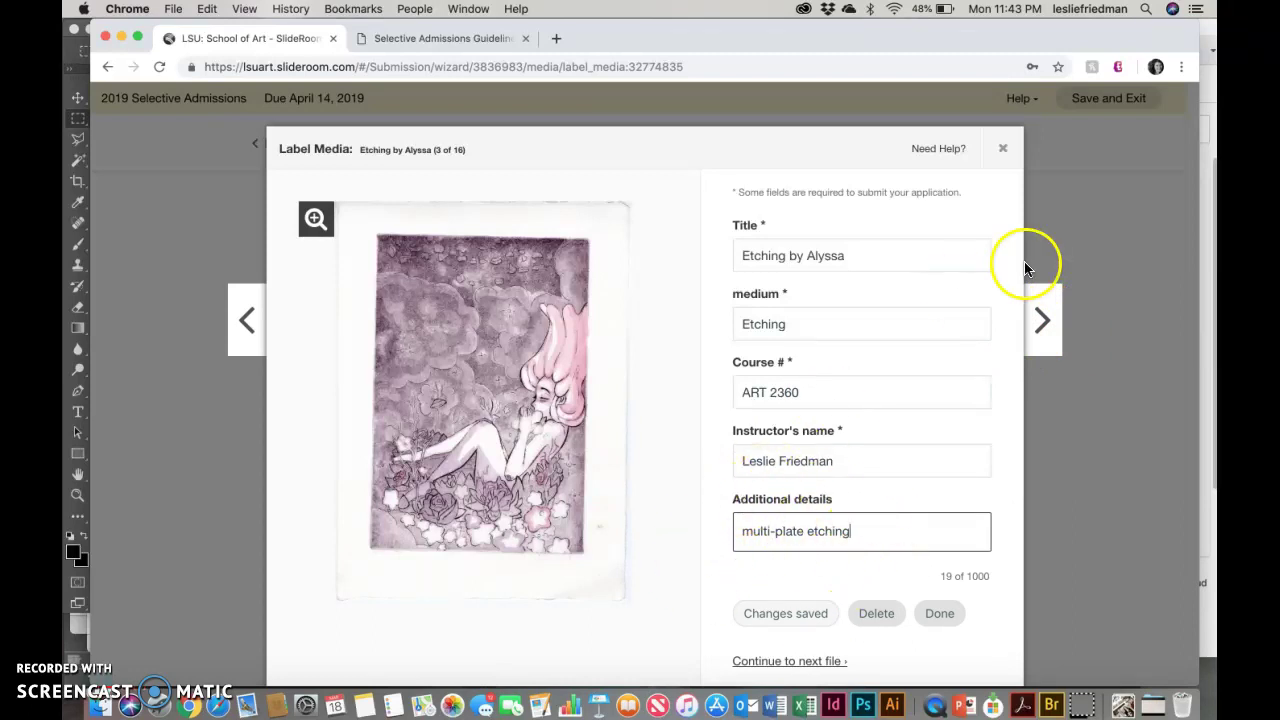
{"action": "left_click", "coordinate": [1038, 320]}
Step: Move past the unlabelled fourth file and choose Done to return to the Portfolio grid
{"action": "left_click", "coordinate": [1038, 320]}
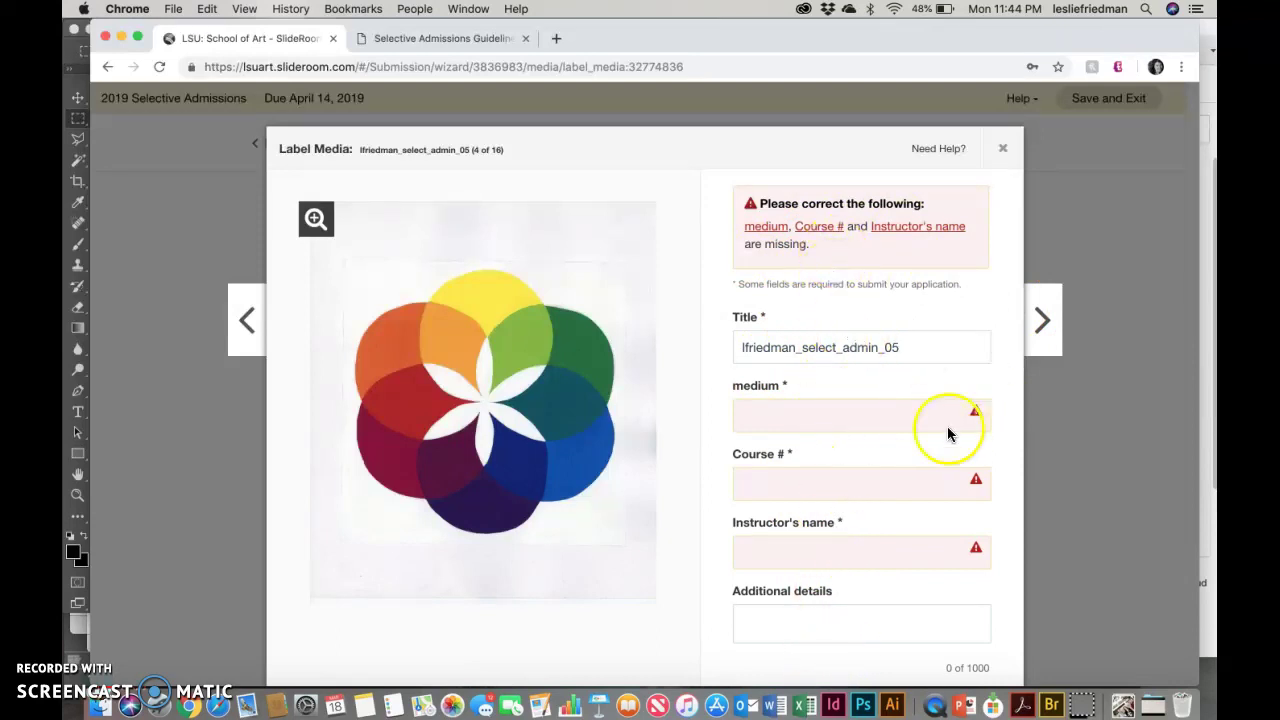
{"action": "scroll", "coordinate": [814, 600], "scroll_direction": "down", "scroll_amount": 2}
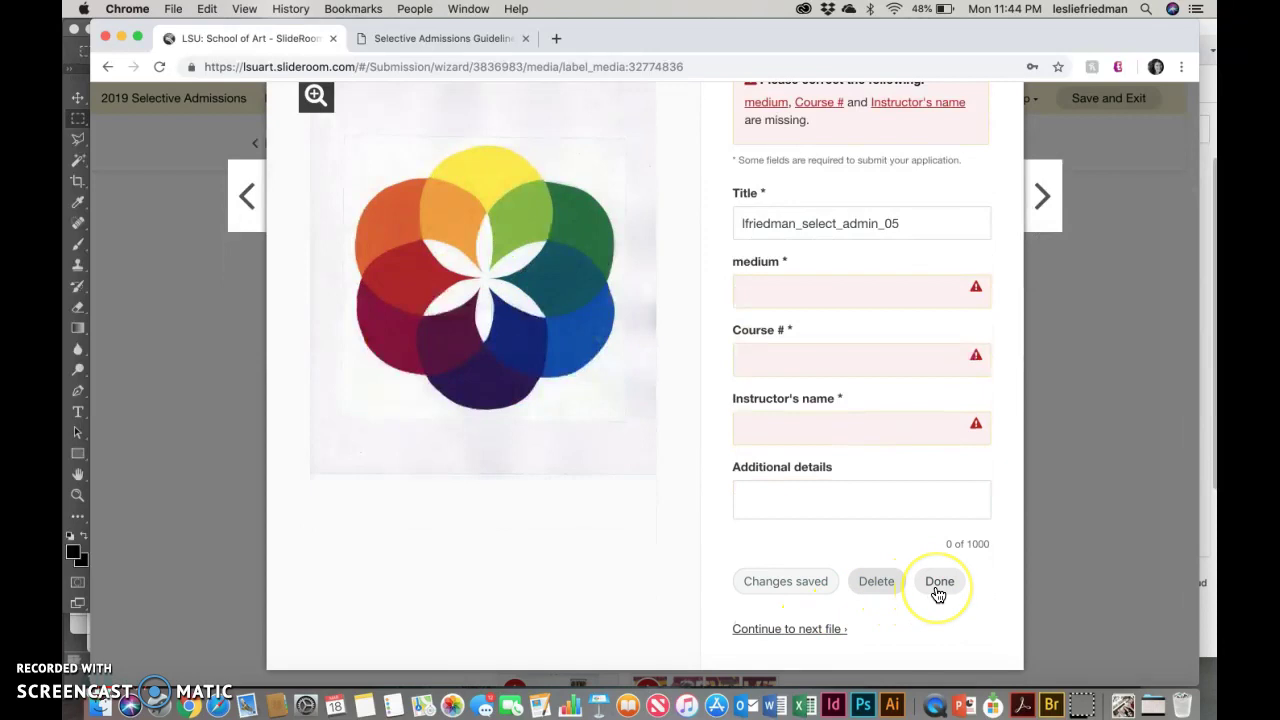
{"action": "left_click", "coordinate": [938, 594]}
{"action": "left_click", "coordinate": [334, 346]}
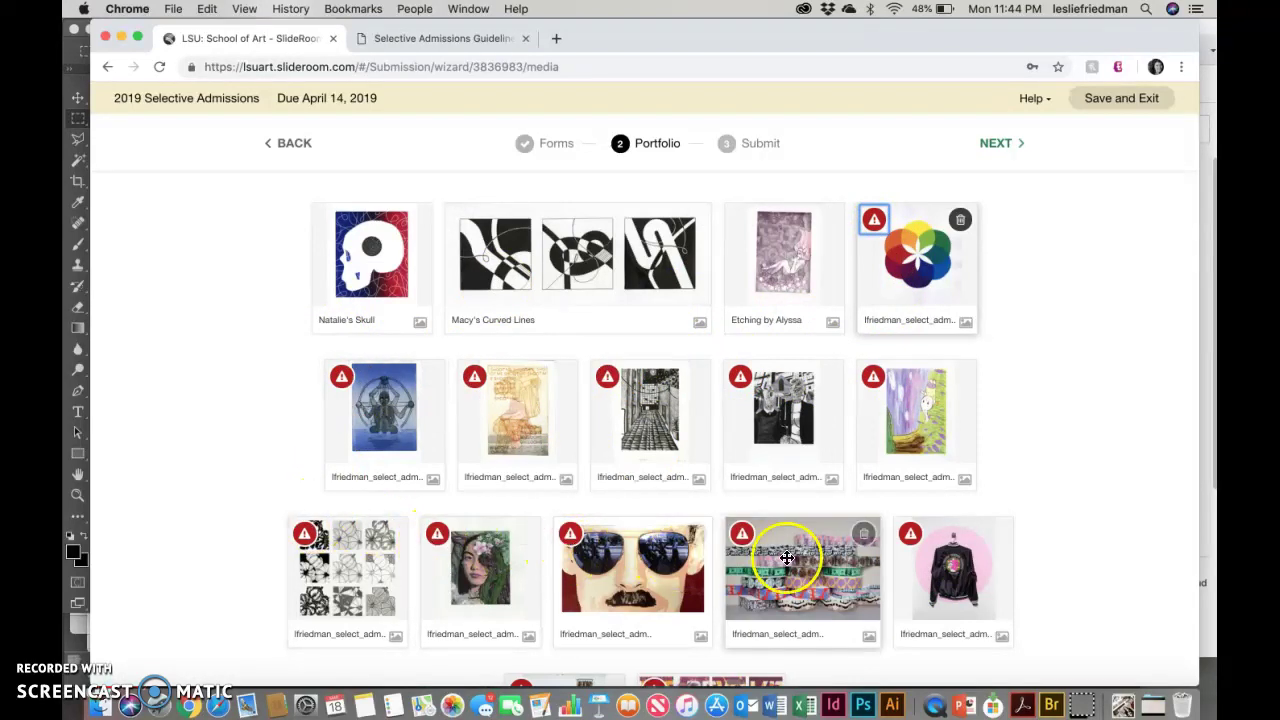
{"action": "scroll", "coordinate": [787, 553], "scroll_direction": "down", "scroll_amount": 2}
{"action": "scroll", "coordinate": [787, 553], "scroll_direction": "down", "scroll_amount": 3}
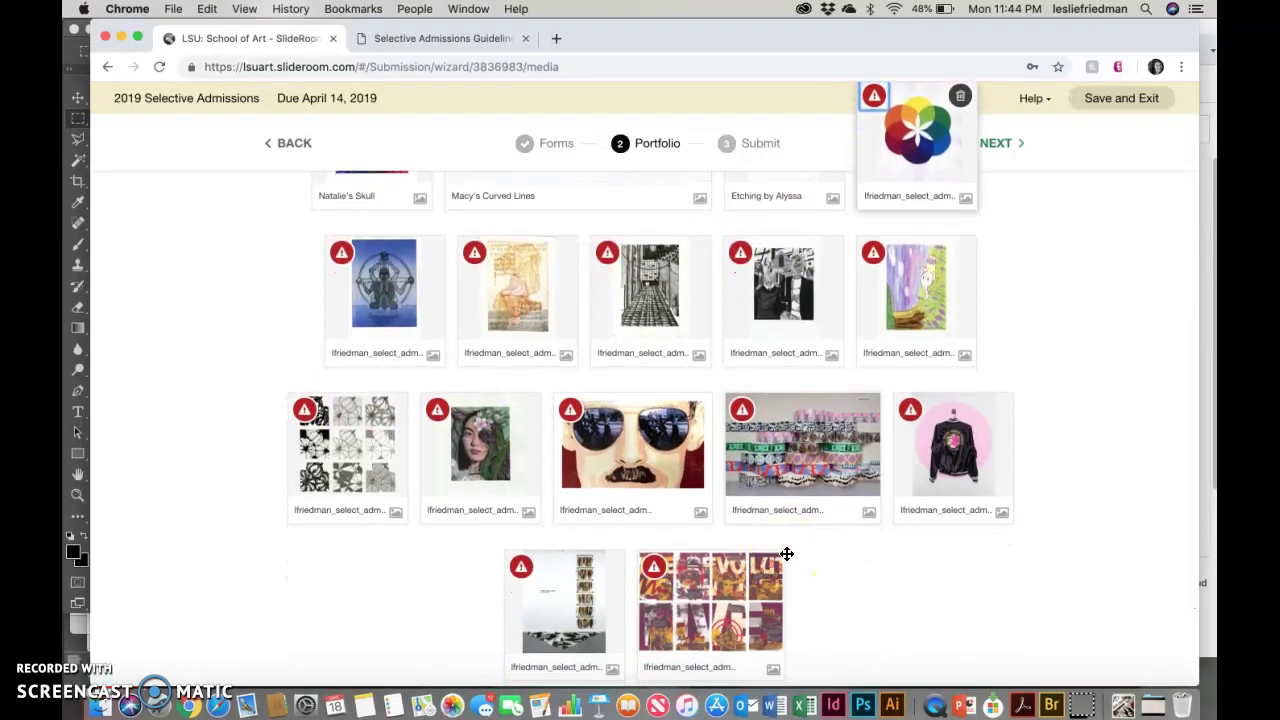
{"action": "scroll", "coordinate": [787, 553], "scroll_direction": "up", "scroll_amount": 5}
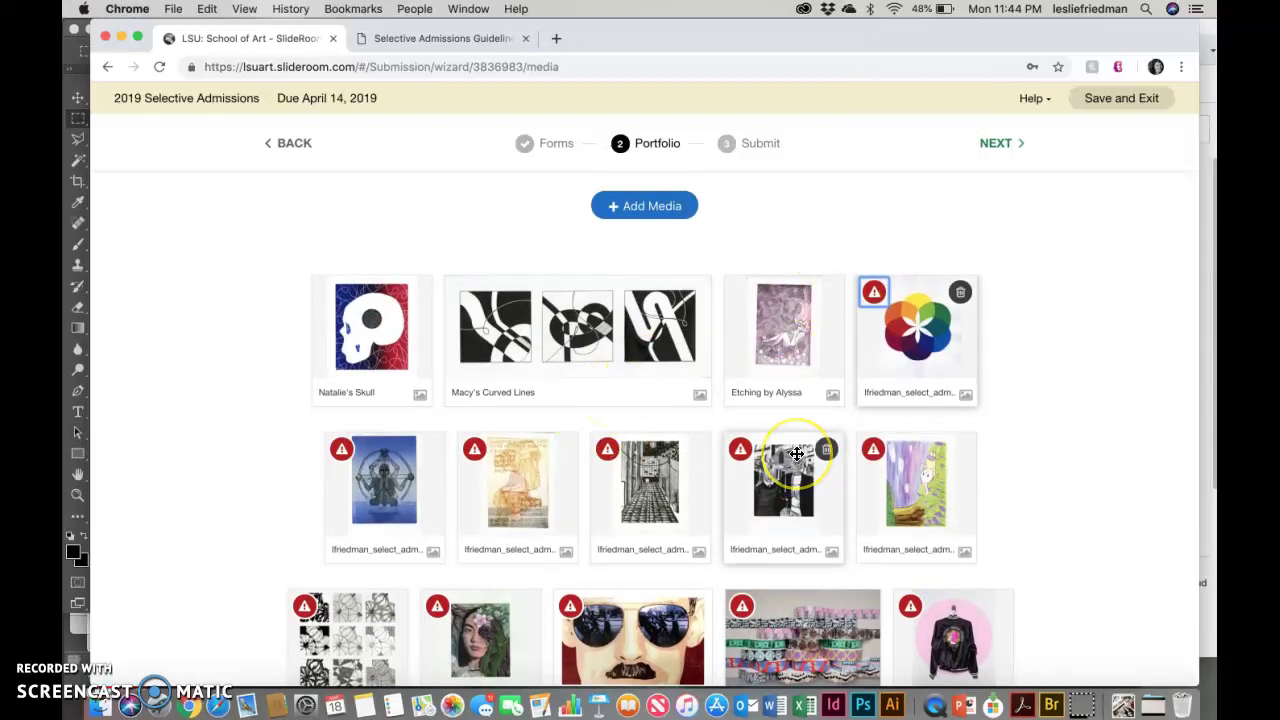
{"action": "scroll", "coordinate": [796, 454], "scroll_direction": "down", "scroll_amount": 3}
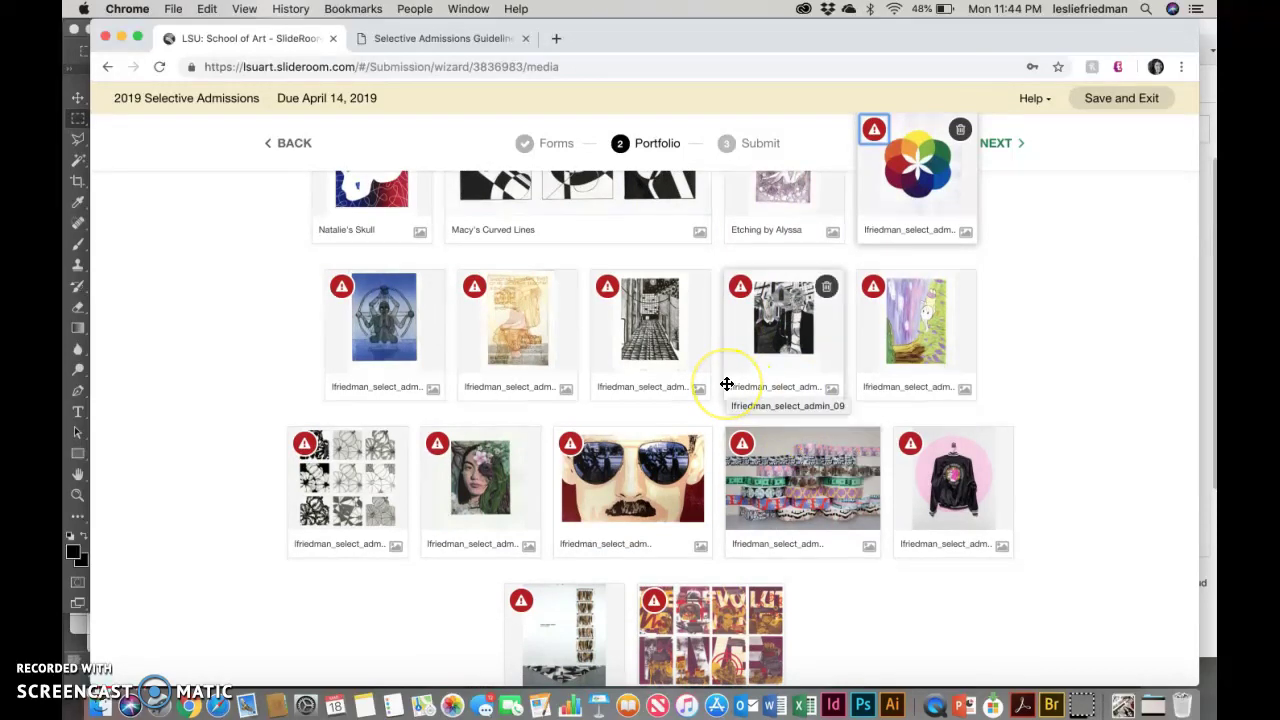
{"action": "scroll", "coordinate": [727, 381], "scroll_direction": "up", "scroll_amount": 3}
{"action": "scroll", "coordinate": [727, 383], "scroll_direction": "down", "scroll_amount": 5}
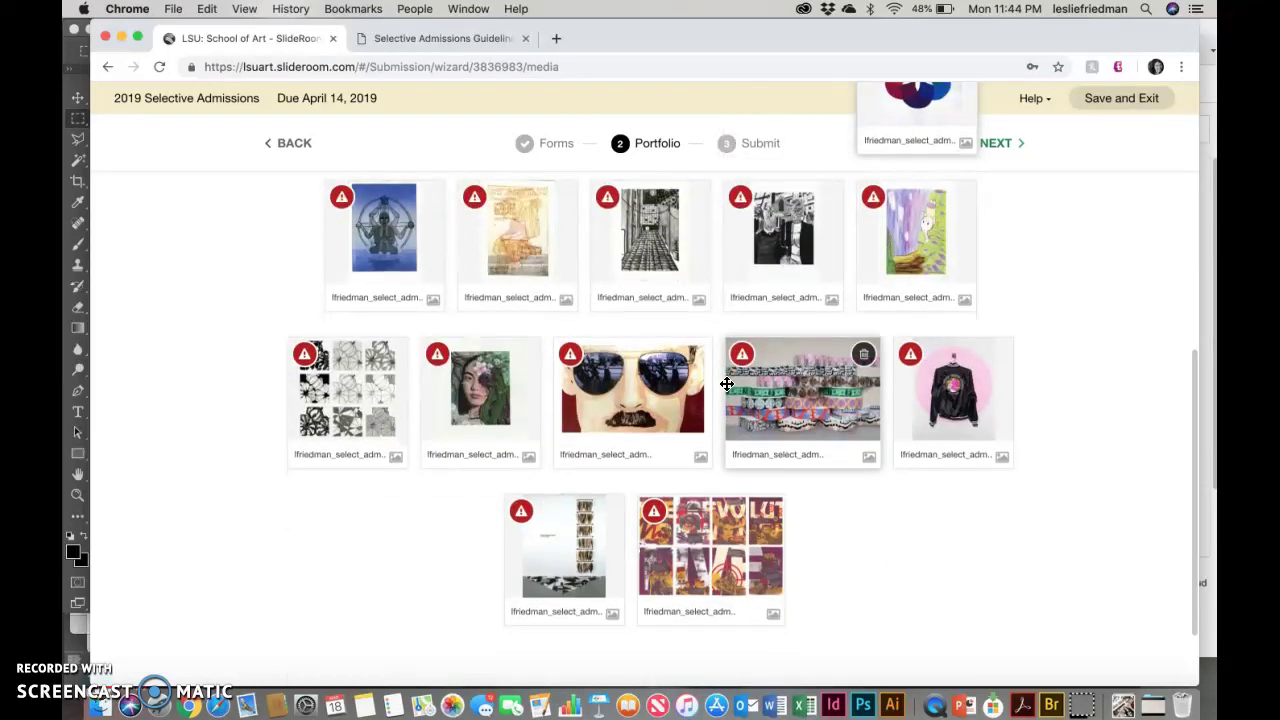
{"action": "scroll", "coordinate": [727, 383], "scroll_direction": "up", "scroll_amount": 5}
{"action": "scroll", "coordinate": [727, 384], "scroll_direction": "down", "scroll_amount": 4}
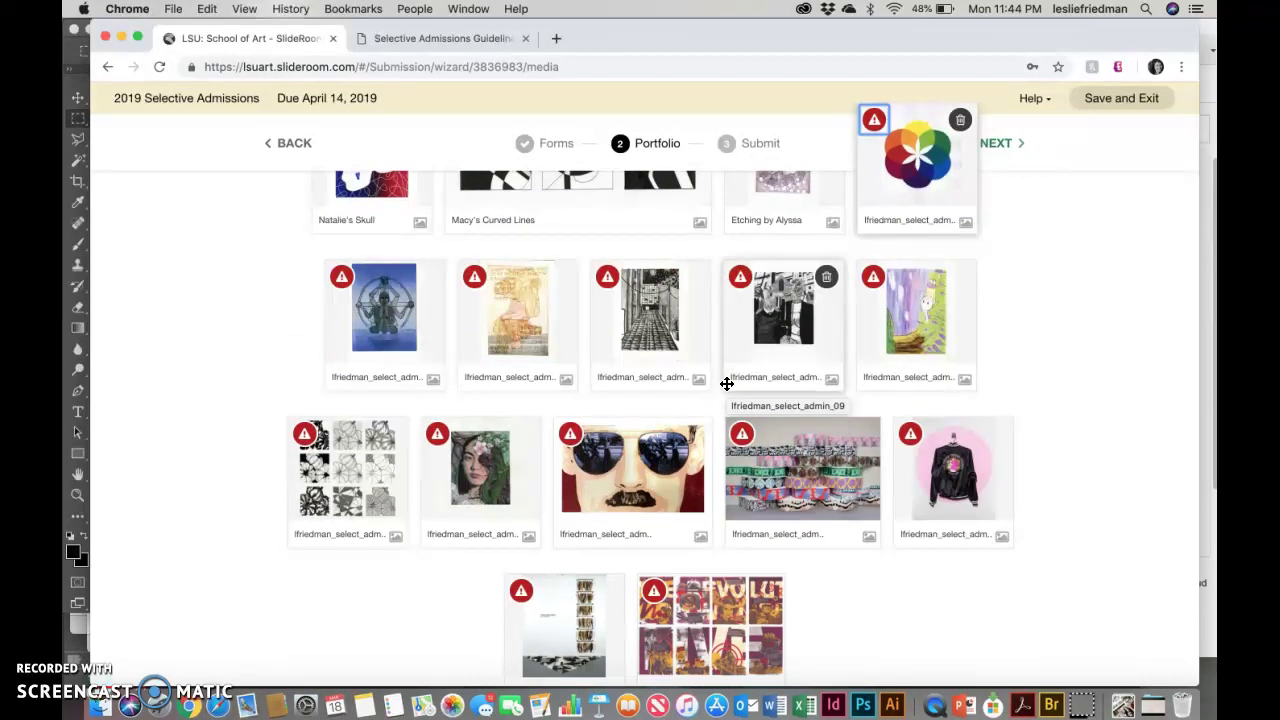
{"action": "left_click", "coordinate": [657, 380]}
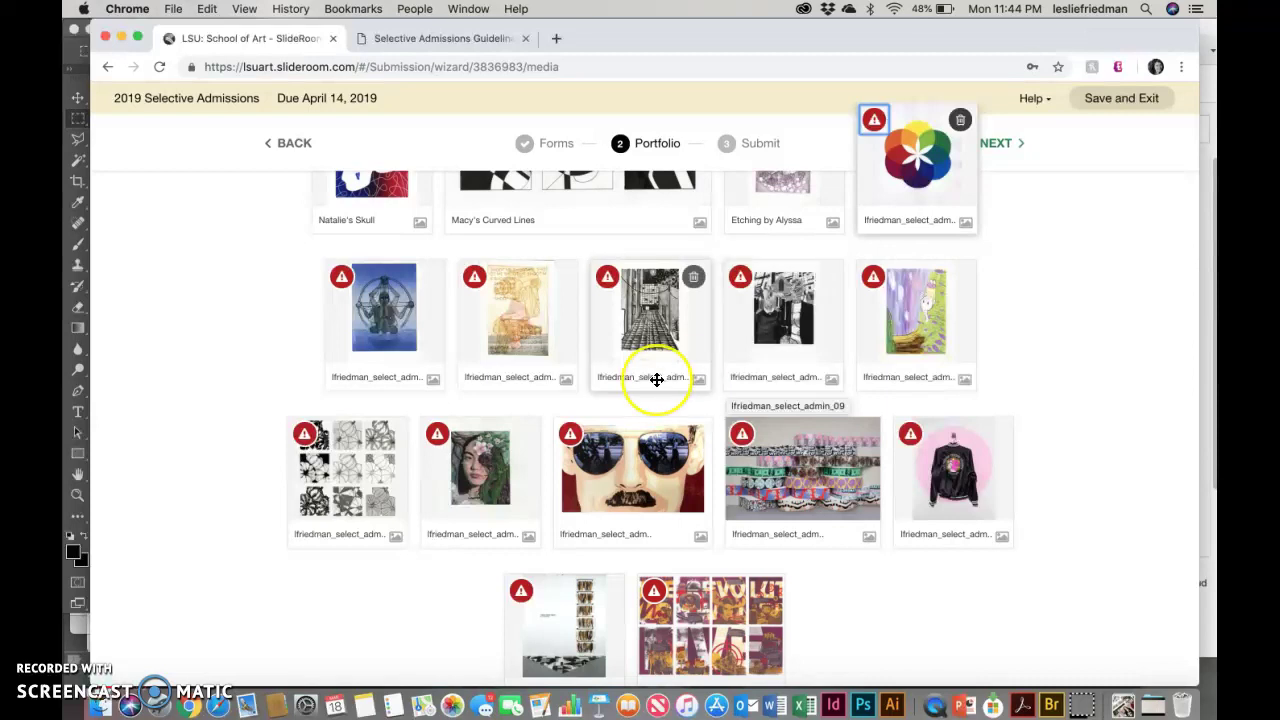
{"action": "scroll", "coordinate": [657, 380], "scroll_direction": "up", "scroll_amount": 3}
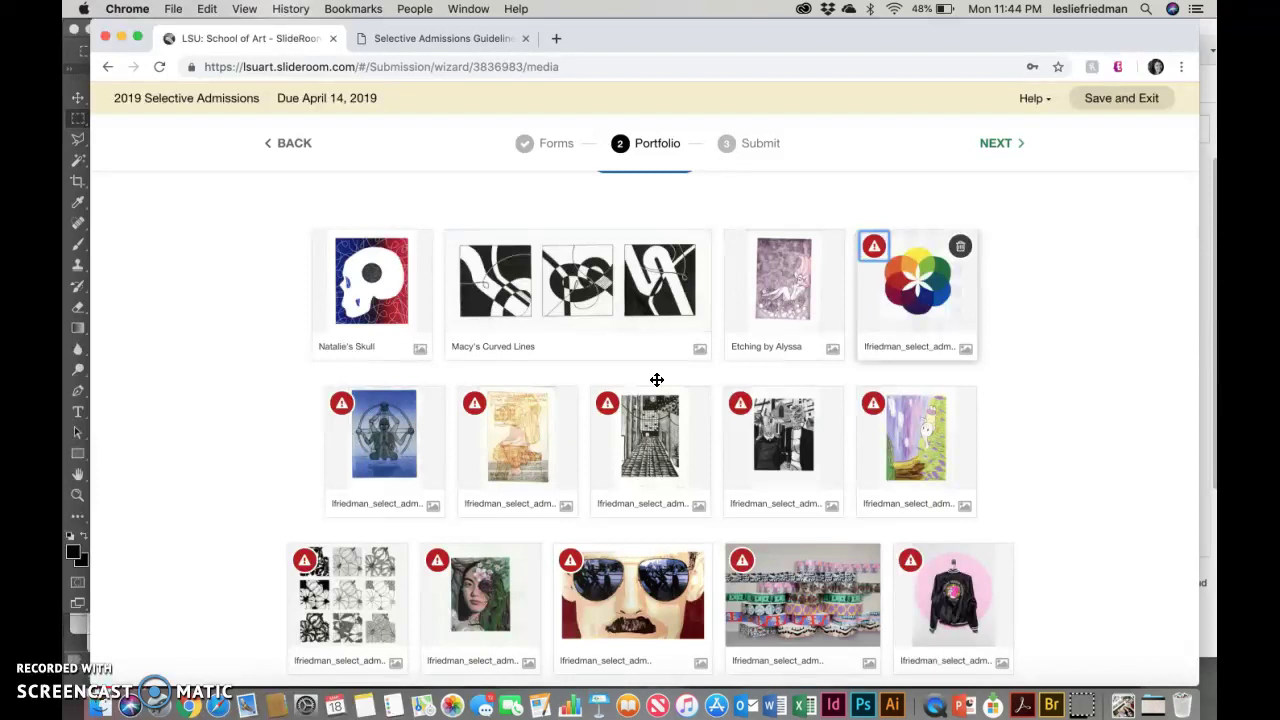
{"action": "mouse_move", "coordinate": [545, 300]}
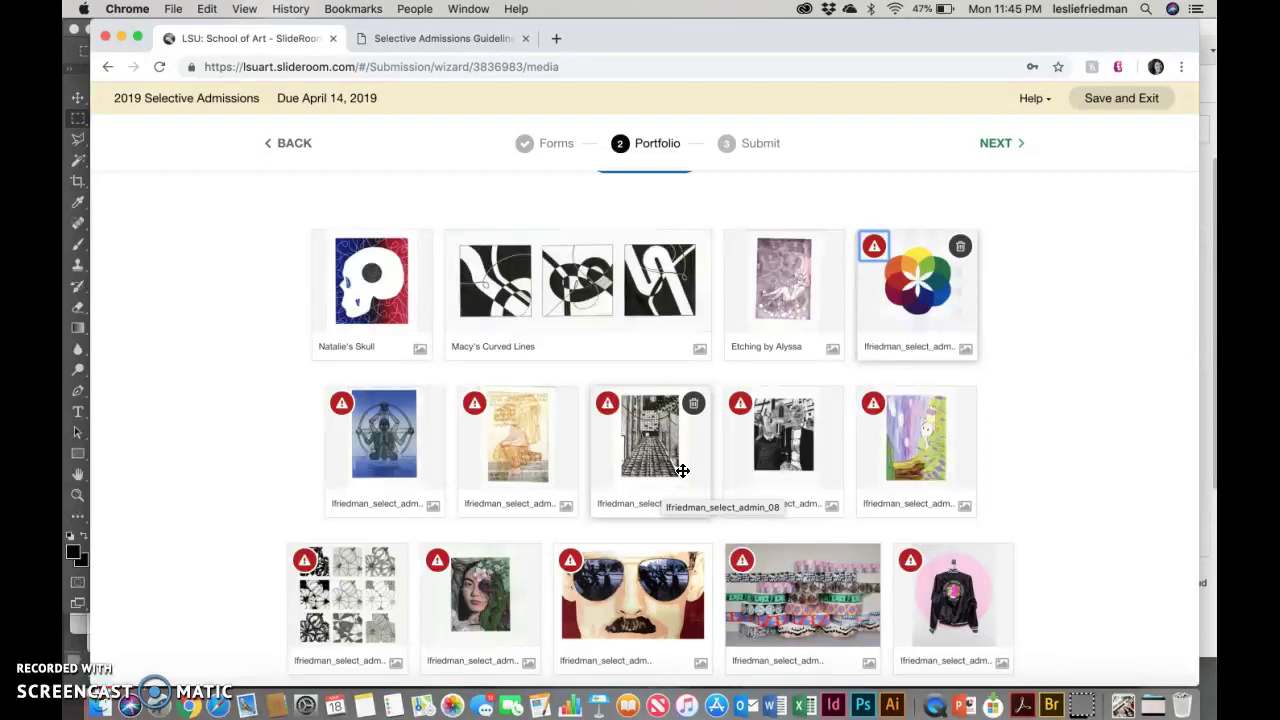
{"action": "scroll", "coordinate": [682, 470], "scroll_direction": "down", "scroll_amount": 5}
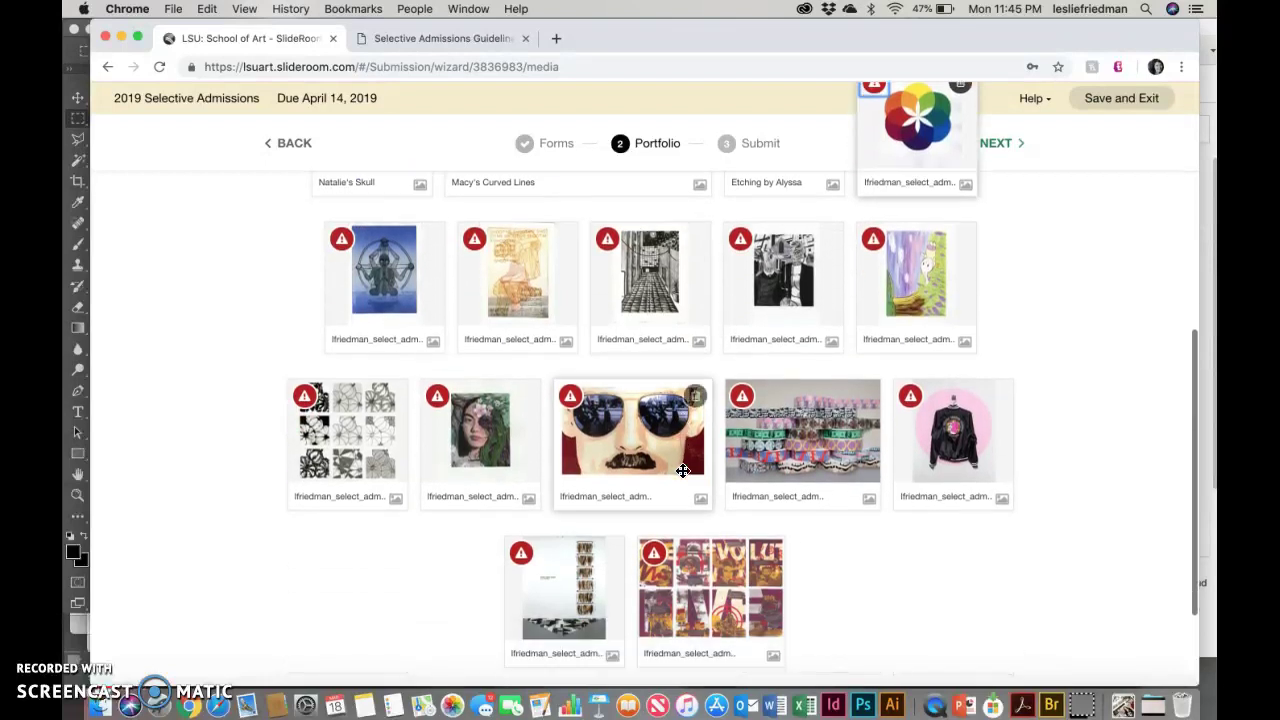
{"action": "scroll", "coordinate": [682, 470], "scroll_direction": "up", "scroll_amount": 7}
{"action": "scroll", "coordinate": [682, 470], "scroll_direction": "down", "scroll_amount": 5}
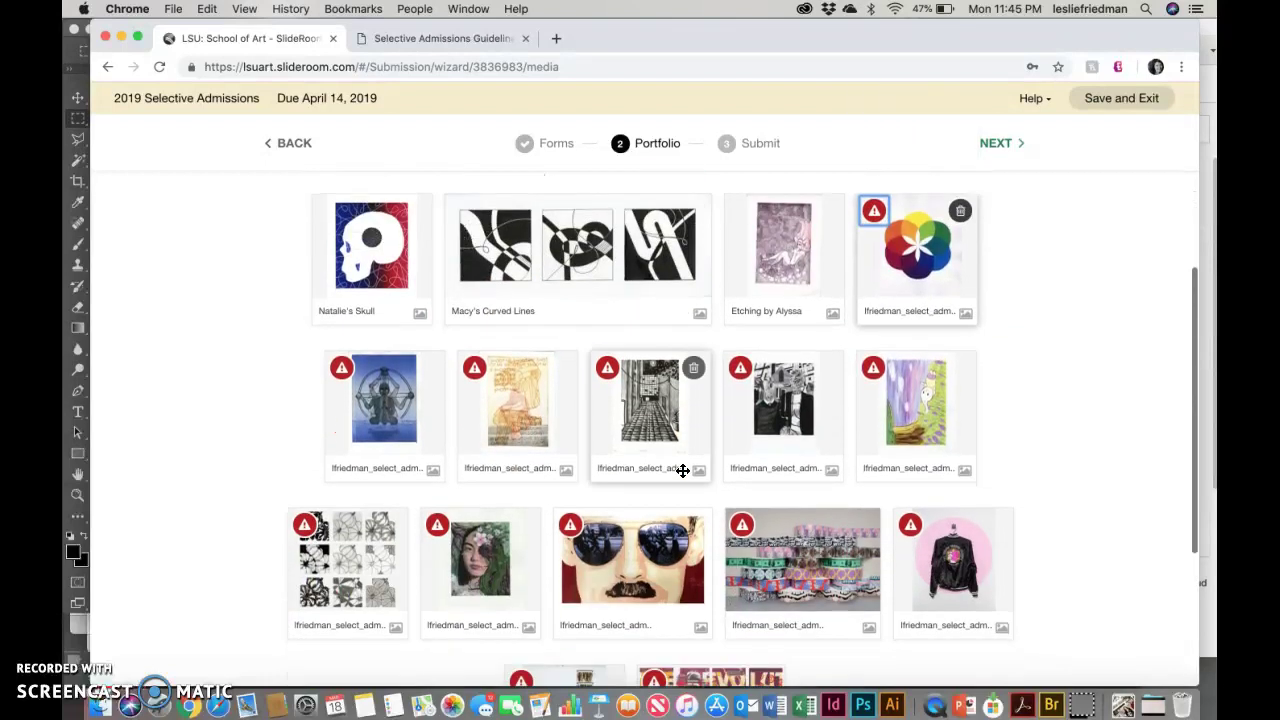
Step: Drag the pattern drawing, yellow drawing, etching and sunglasses painting into the first row
{"action": "left_click", "coordinate": [437, 466]}
{"action": "left_click_drag", "start_coordinate": [363, 482], "coordinate": [480, 320]}
{"action": "left_click_drag", "start_coordinate": [600, 290], "coordinate": [478, 330]}
{"action": "left_click_drag", "start_coordinate": [655, 470], "coordinate": [708, 360]}
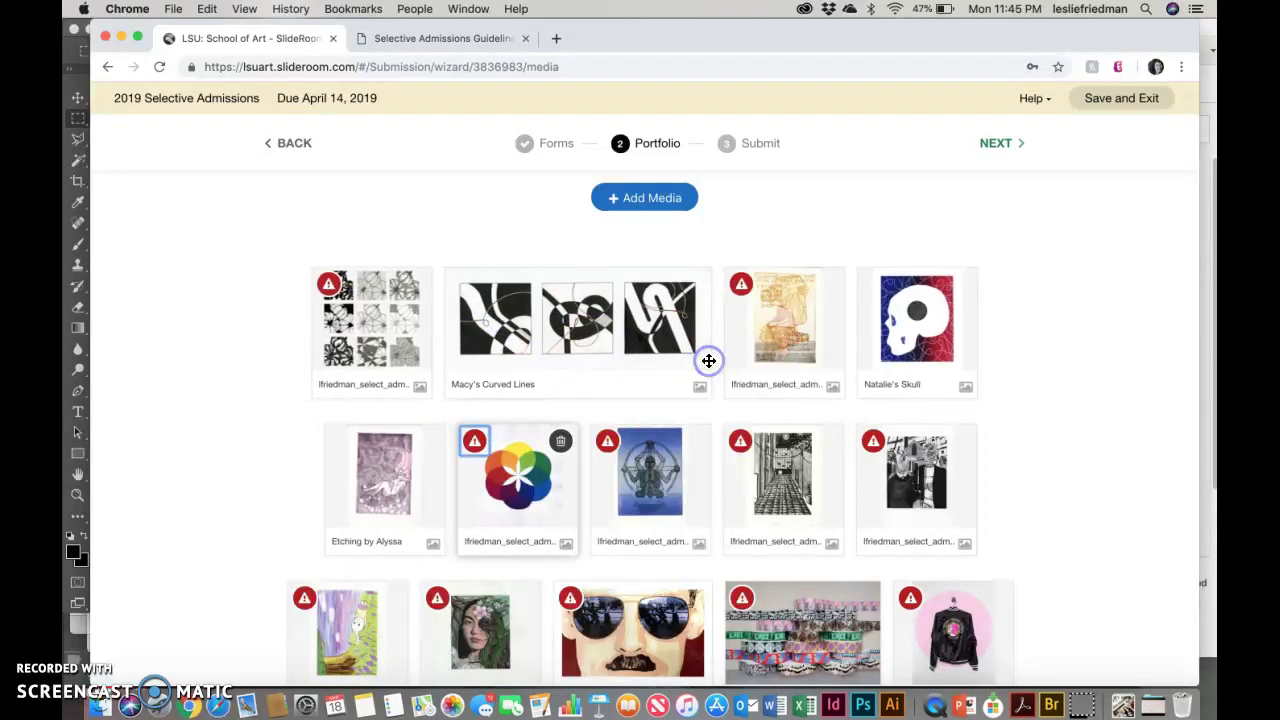
{"action": "left_click_drag", "start_coordinate": [414, 477], "coordinate": [857, 372]}
{"action": "left_click_drag", "start_coordinate": [680, 615], "coordinate": [768, 353]}
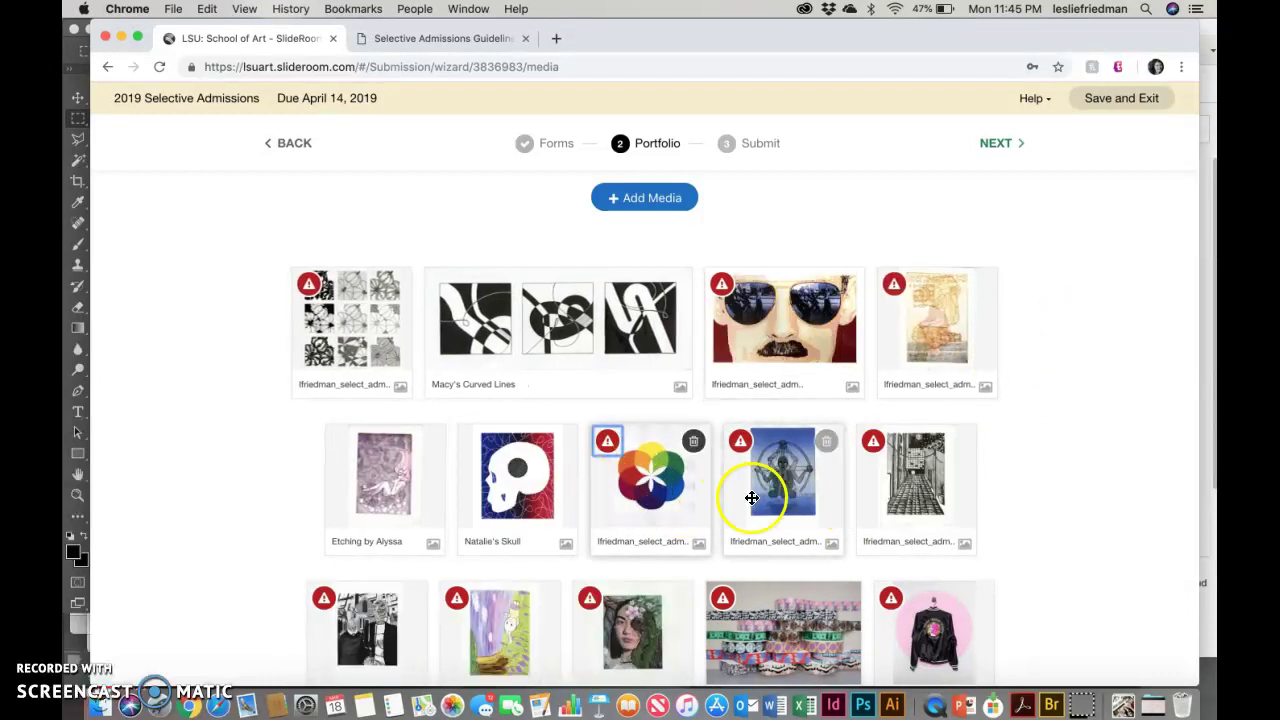
Step: Move the strip image ahead of the fabric-rolls photo and the collage beside the purple drawing
{"action": "scroll", "coordinate": [752, 498], "scroll_direction": "down", "scroll_amount": 2}
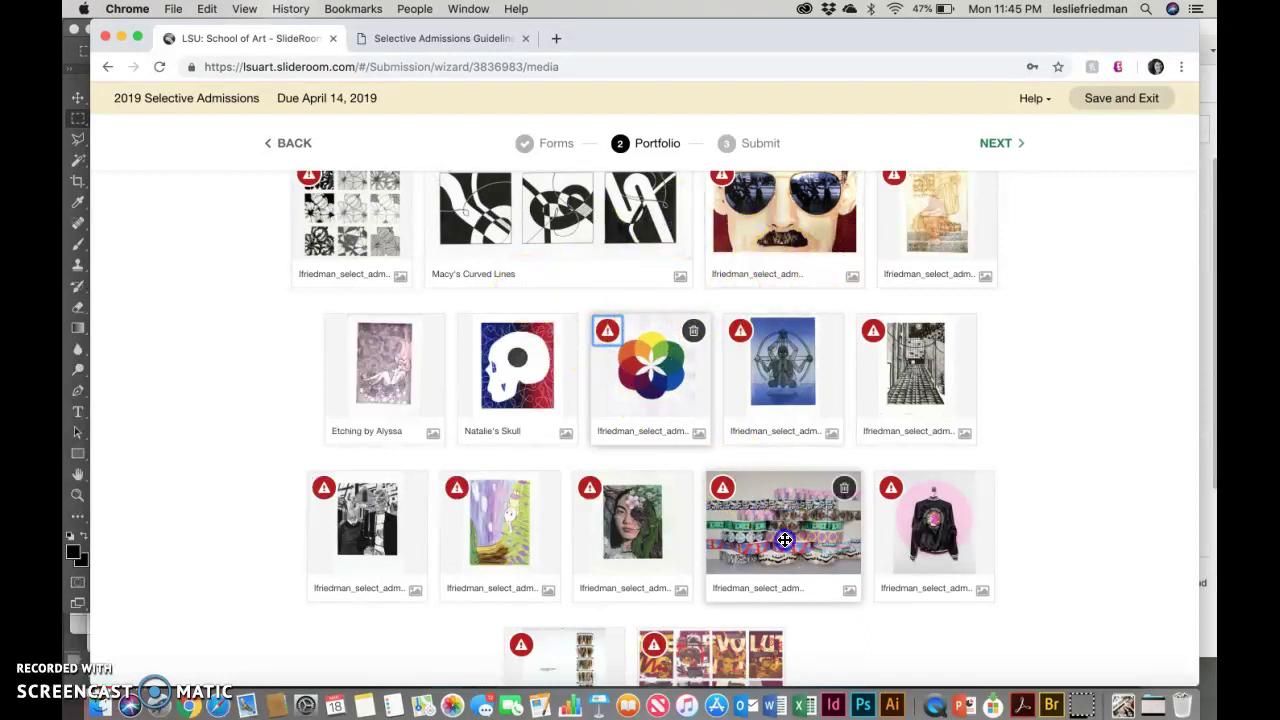
{"action": "left_click", "coordinate": [893, 360]}
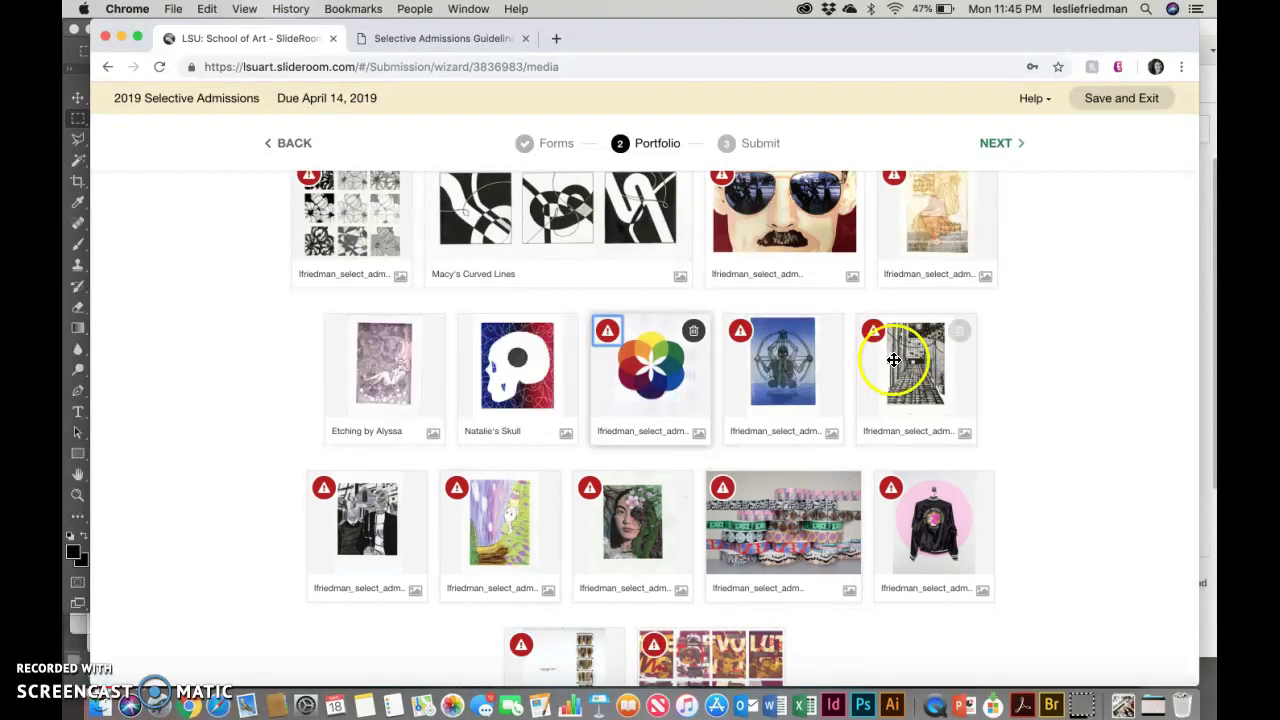
{"action": "scroll", "coordinate": [804, 497], "scroll_direction": "down", "scroll_amount": 3}
{"action": "left_click_drag", "start_coordinate": [551, 549], "coordinate": [709, 351]}
{"action": "left_click", "coordinate": [783, 443]}
{"action": "left_click_drag", "start_coordinate": [697, 516], "coordinate": [578, 362]}
{"action": "left_click", "coordinate": [503, 360]}
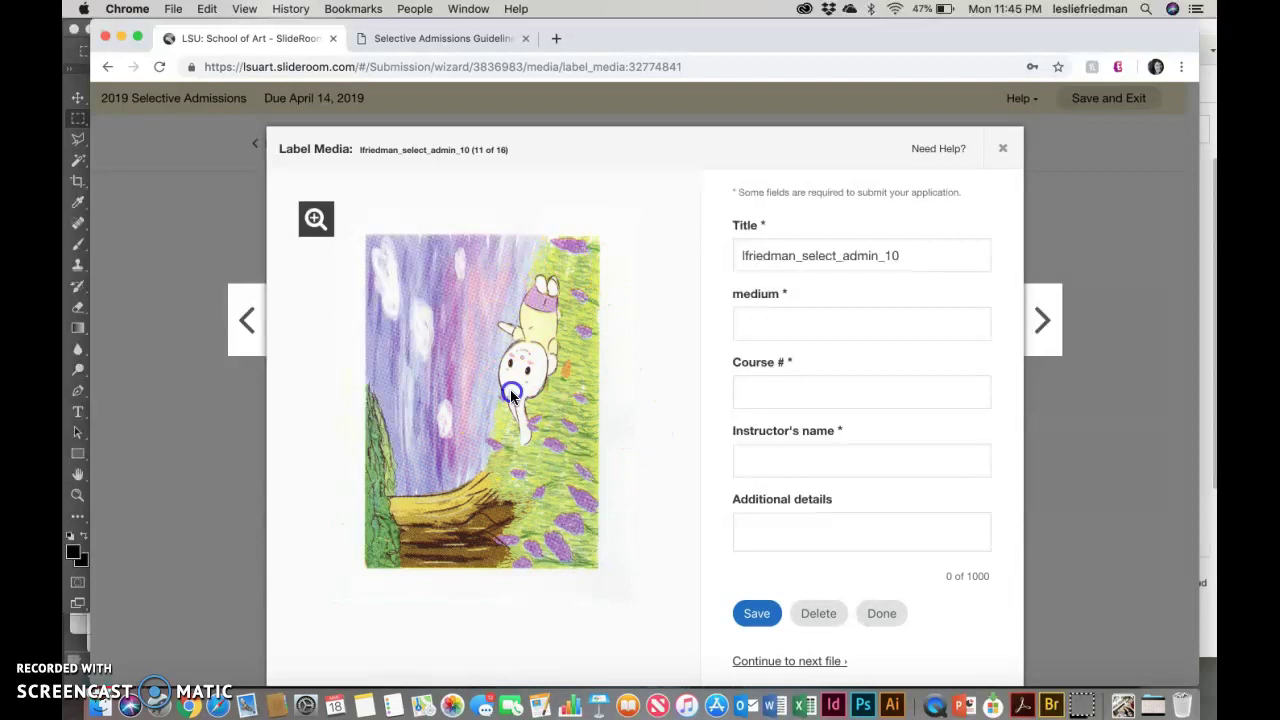
{"action": "scroll", "coordinate": [510, 394], "scroll_direction": "down", "scroll_amount": 1}
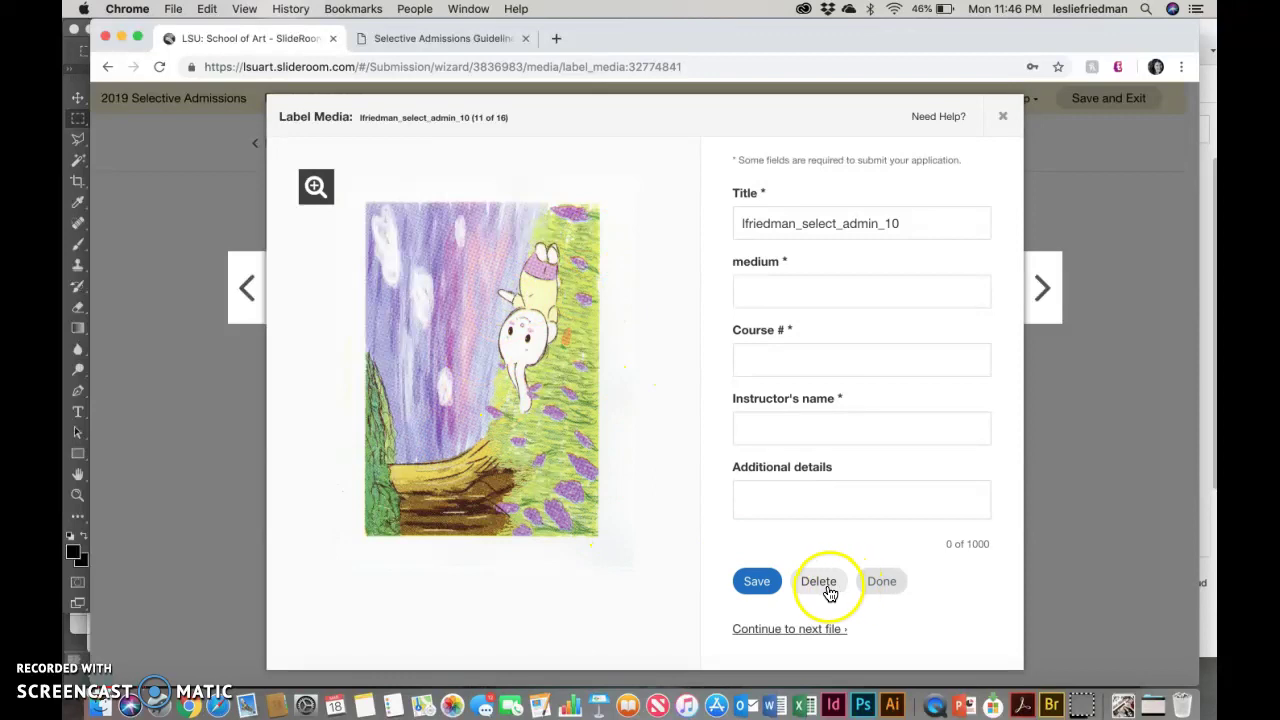
{"action": "left_click", "coordinate": [884, 582]}
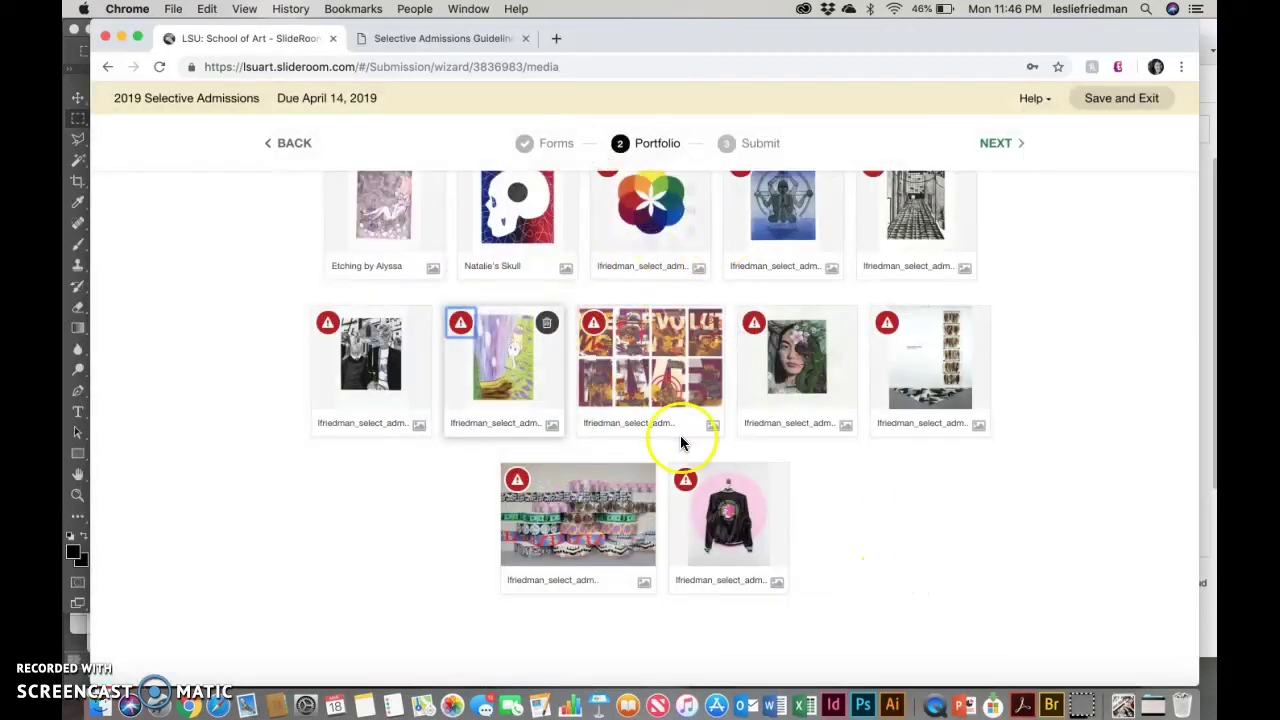
Step: Drag the colour-wheel tile down to drop it directly after the purple drawing tile
{"action": "scroll", "coordinate": [681, 444], "scroll_direction": "up", "scroll_amount": 2}
{"action": "left_click_drag", "start_coordinate": [626, 350], "coordinate": [505, 470]}
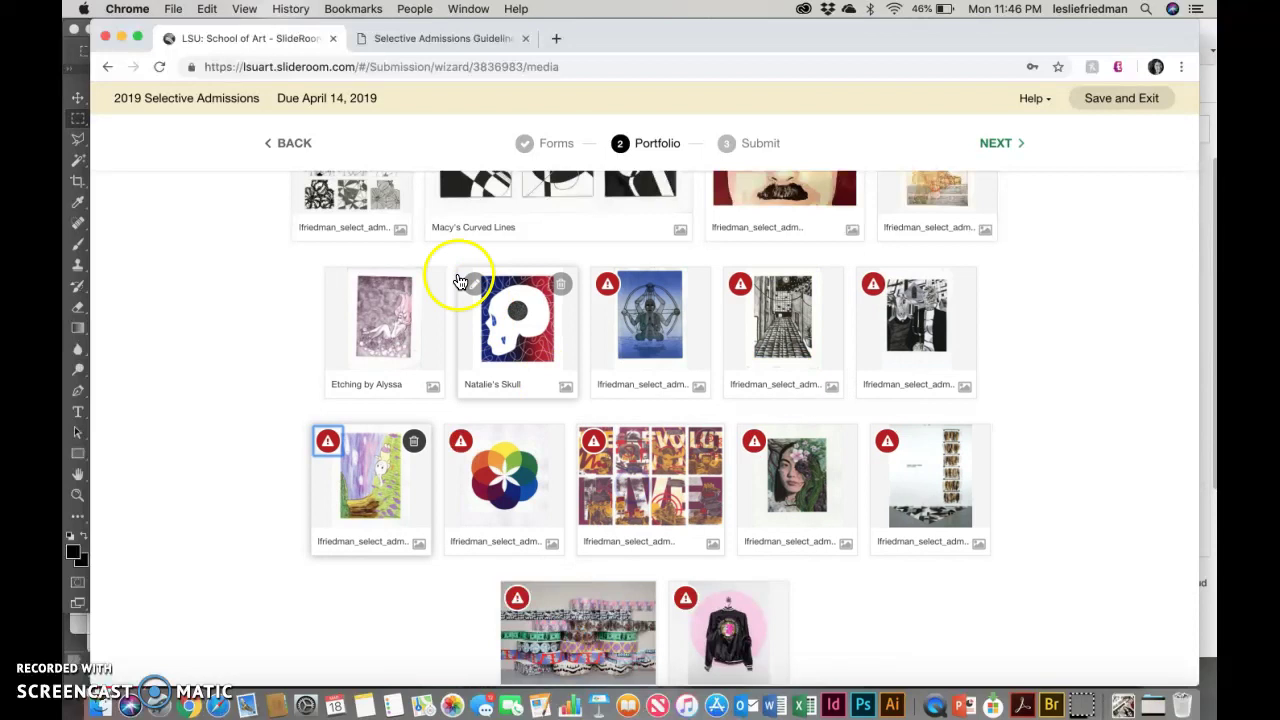
{"action": "scroll", "coordinate": [463, 534], "scroll_direction": "up", "scroll_amount": 3}
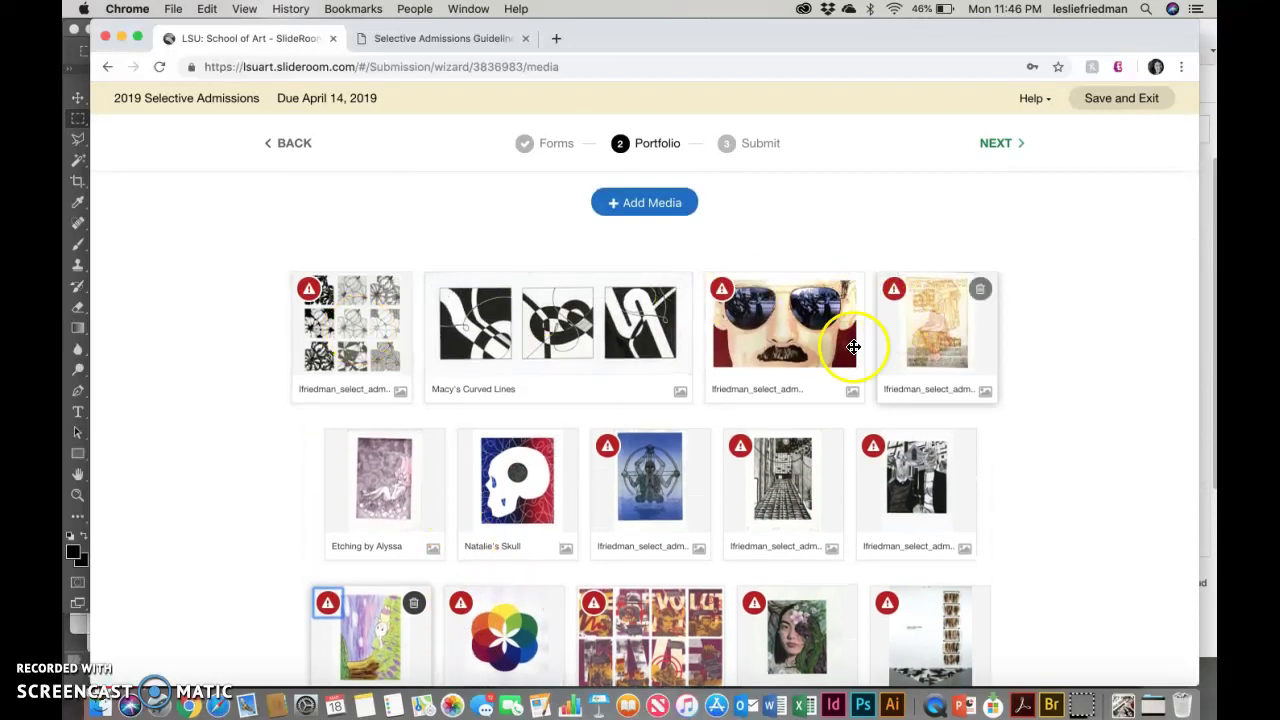
{"action": "scroll", "coordinate": [871, 449], "scroll_direction": "down", "scroll_amount": 5}
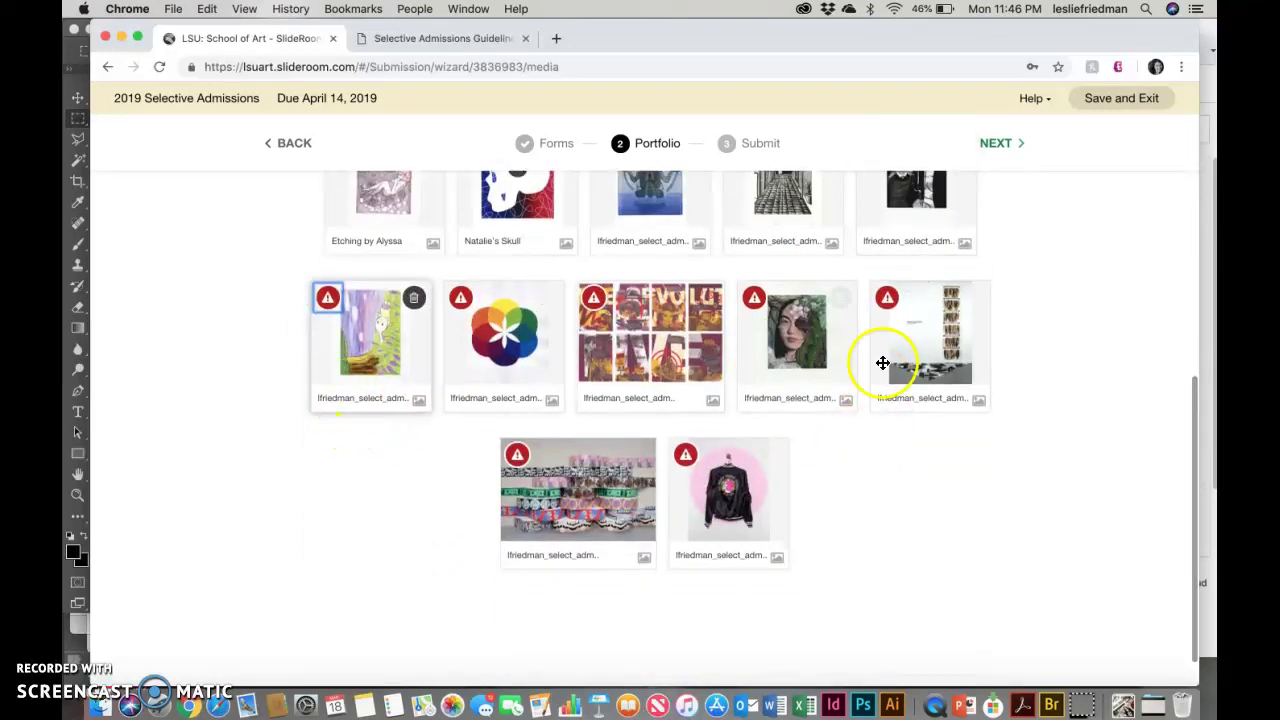
{"action": "scroll", "coordinate": [755, 503], "scroll_direction": "up", "scroll_amount": 8}
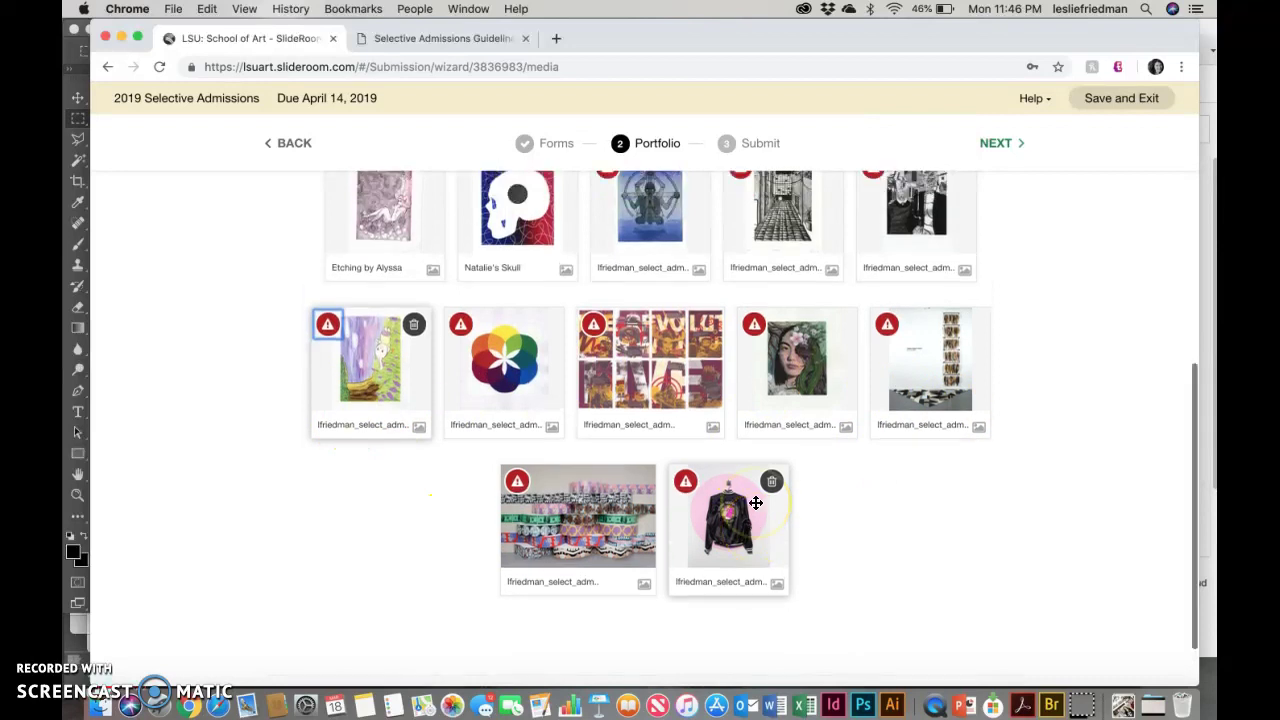
{"action": "scroll", "coordinate": [721, 371], "scroll_direction": "up", "scroll_amount": 2}
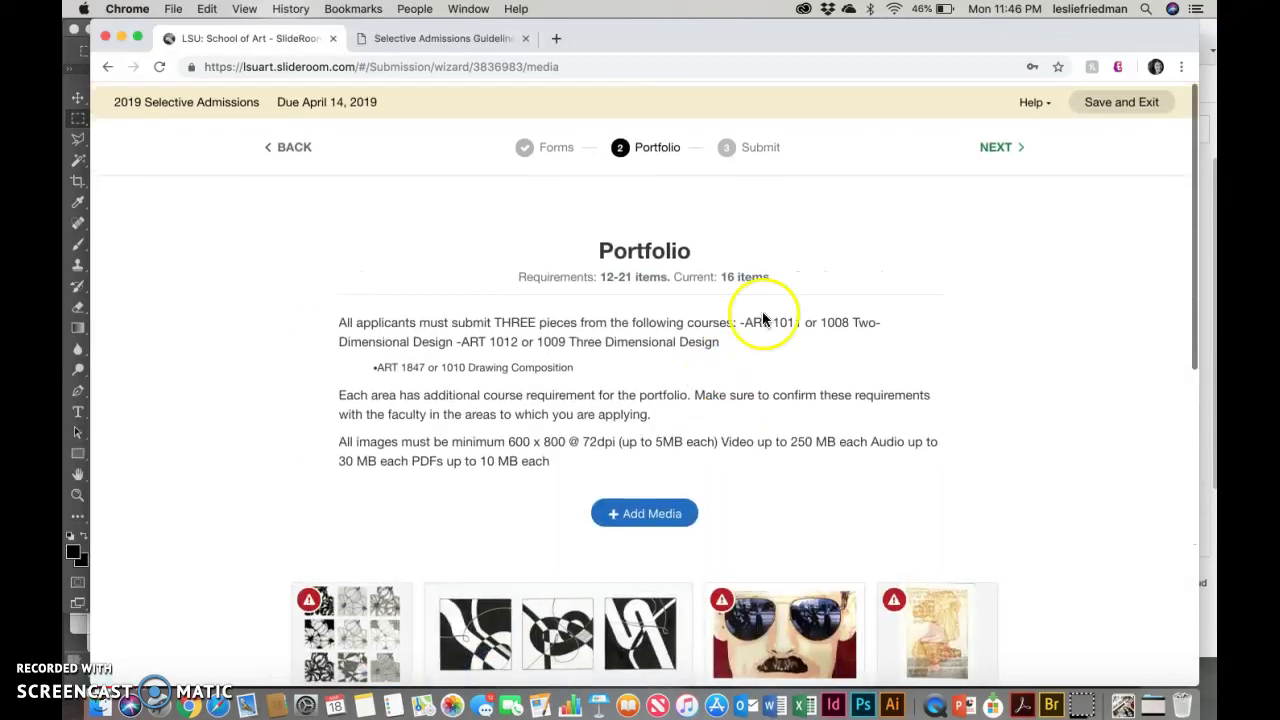
Step: Try NEXT, review the thirteen-items-missing-fields warning, then skip ahead to the Submit step
{"action": "left_click", "coordinate": [1008, 146]}
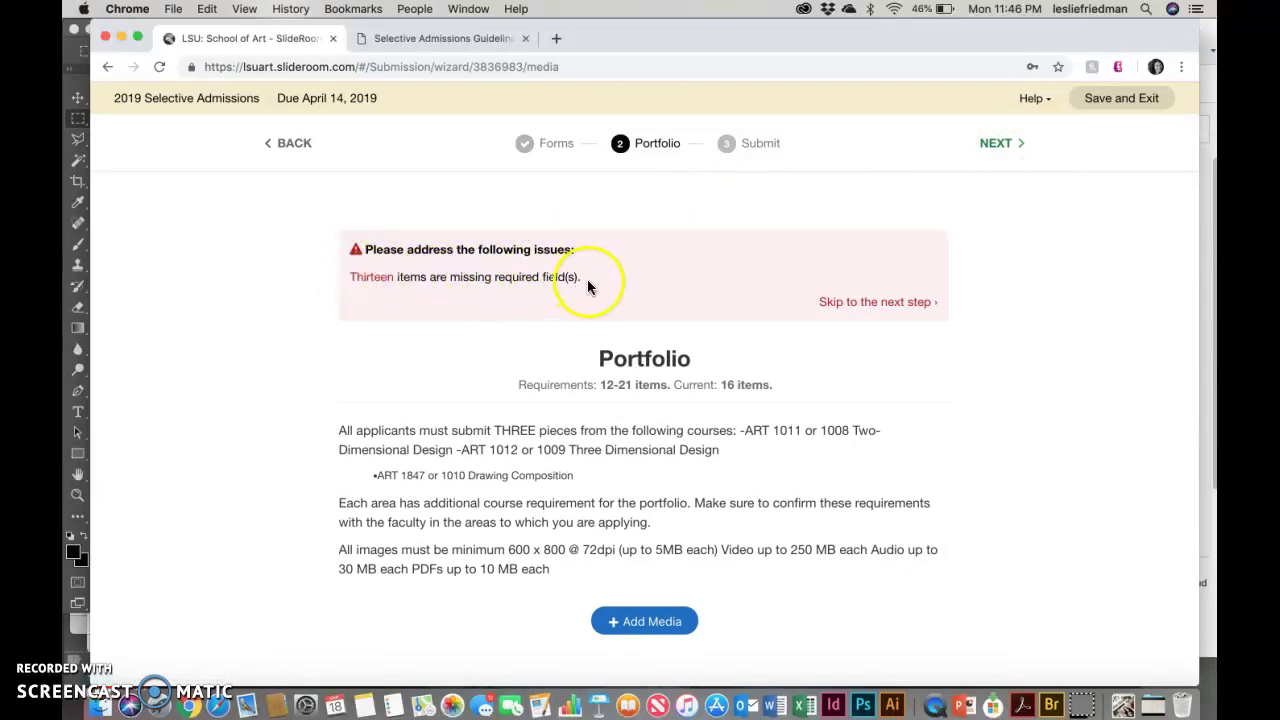
{"action": "scroll", "coordinate": [599, 433], "scroll_direction": "down", "scroll_amount": 5}
{"action": "scroll", "coordinate": [599, 433], "scroll_direction": "up", "scroll_amount": 5}
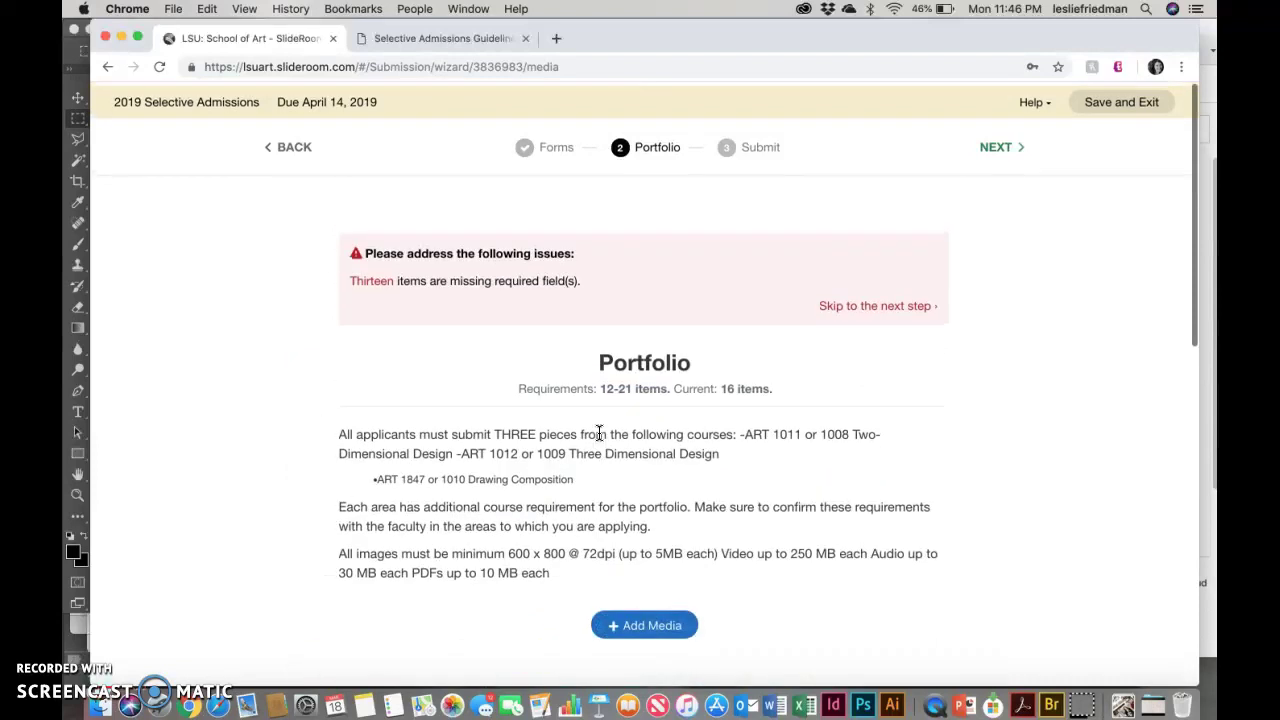
{"action": "scroll", "coordinate": [599, 433], "scroll_direction": "down", "scroll_amount": 5}
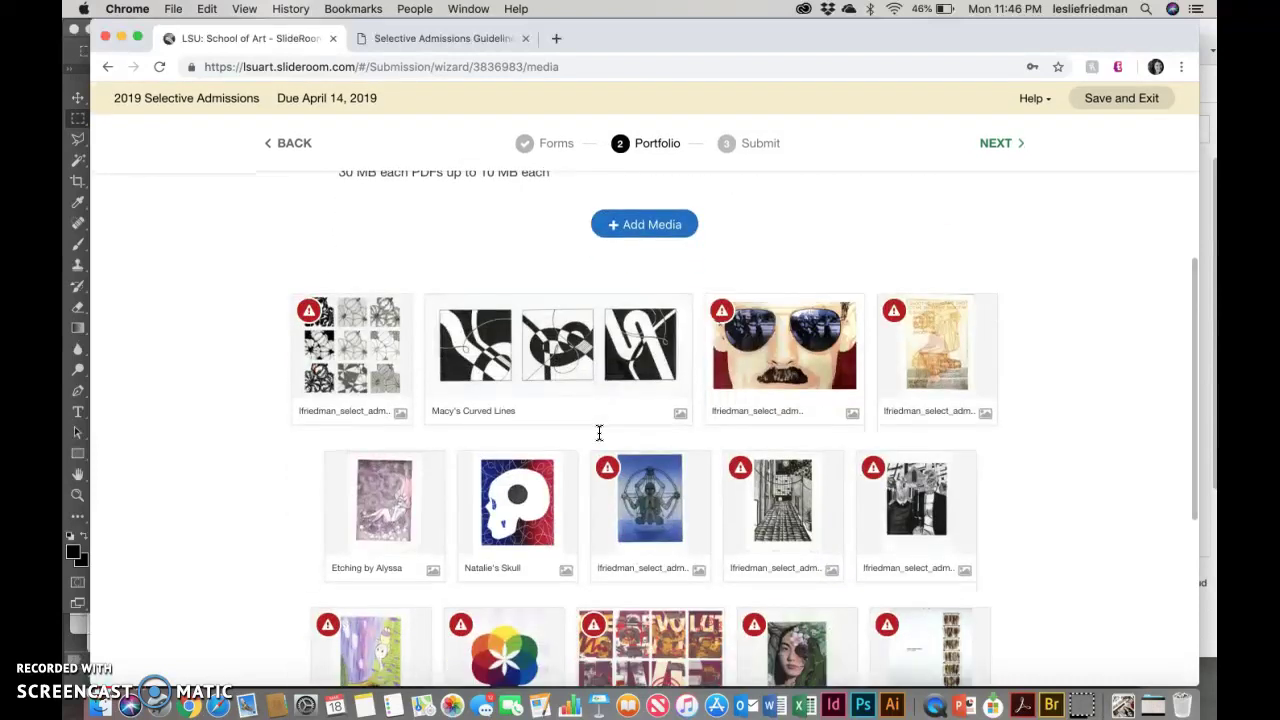
{"action": "scroll", "coordinate": [599, 433], "scroll_direction": "down", "scroll_amount": 2}
{"action": "scroll", "coordinate": [599, 433], "scroll_direction": "up", "scroll_amount": 5}
{"action": "scroll", "coordinate": [599, 433], "scroll_direction": "up", "scroll_amount": 3}
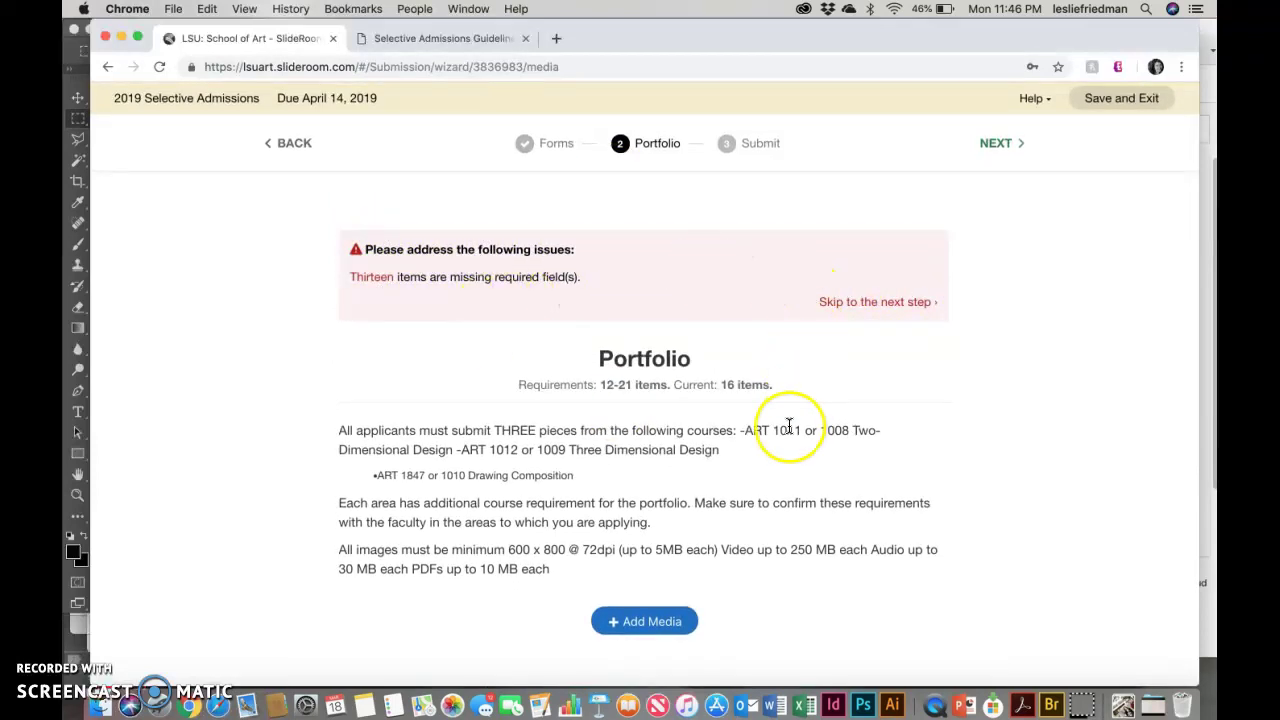
{"action": "scroll", "coordinate": [789, 427], "scroll_direction": "down", "scroll_amount": 10}
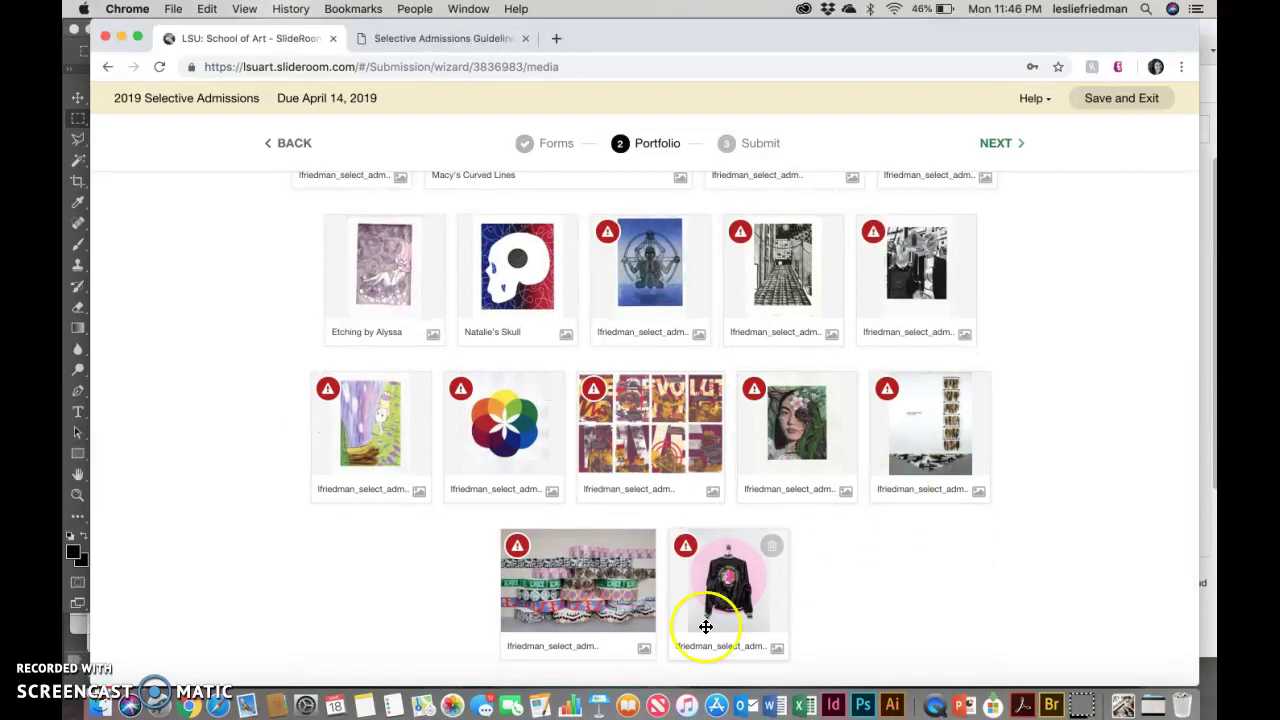
{"action": "scroll", "coordinate": [887, 522], "scroll_direction": "up", "scroll_amount": 10}
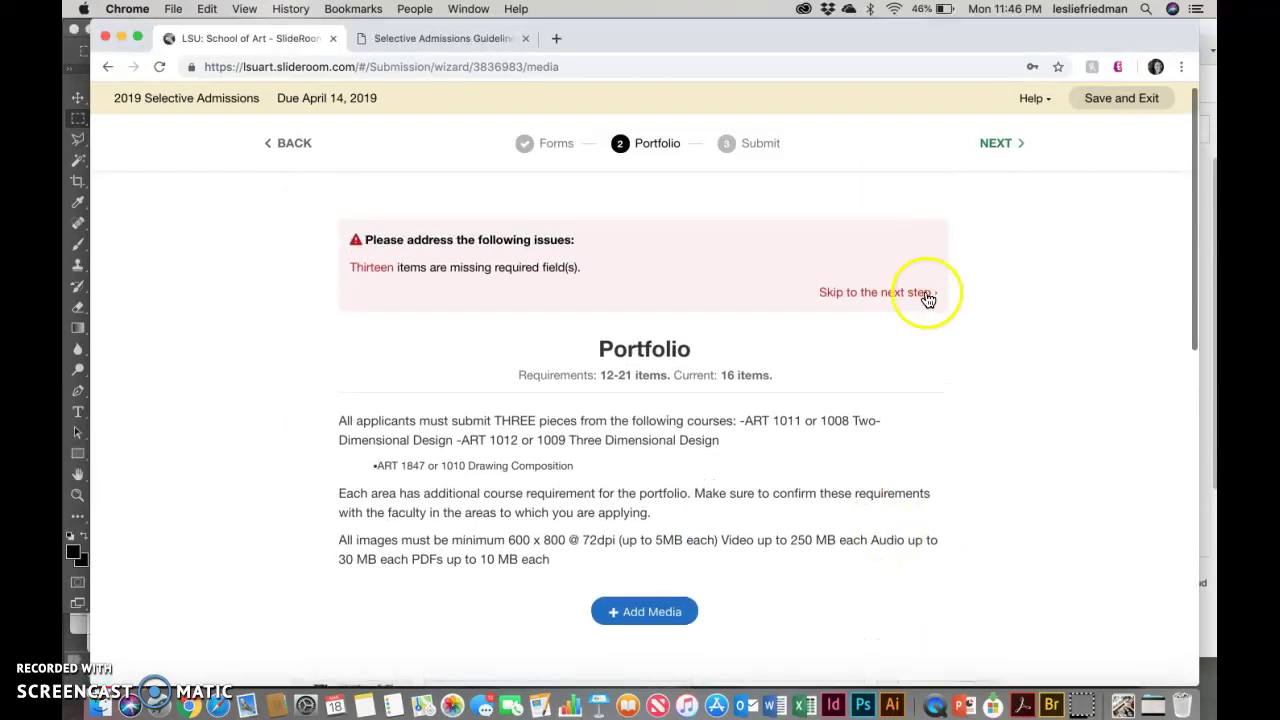
{"action": "left_click", "coordinate": [926, 293]}
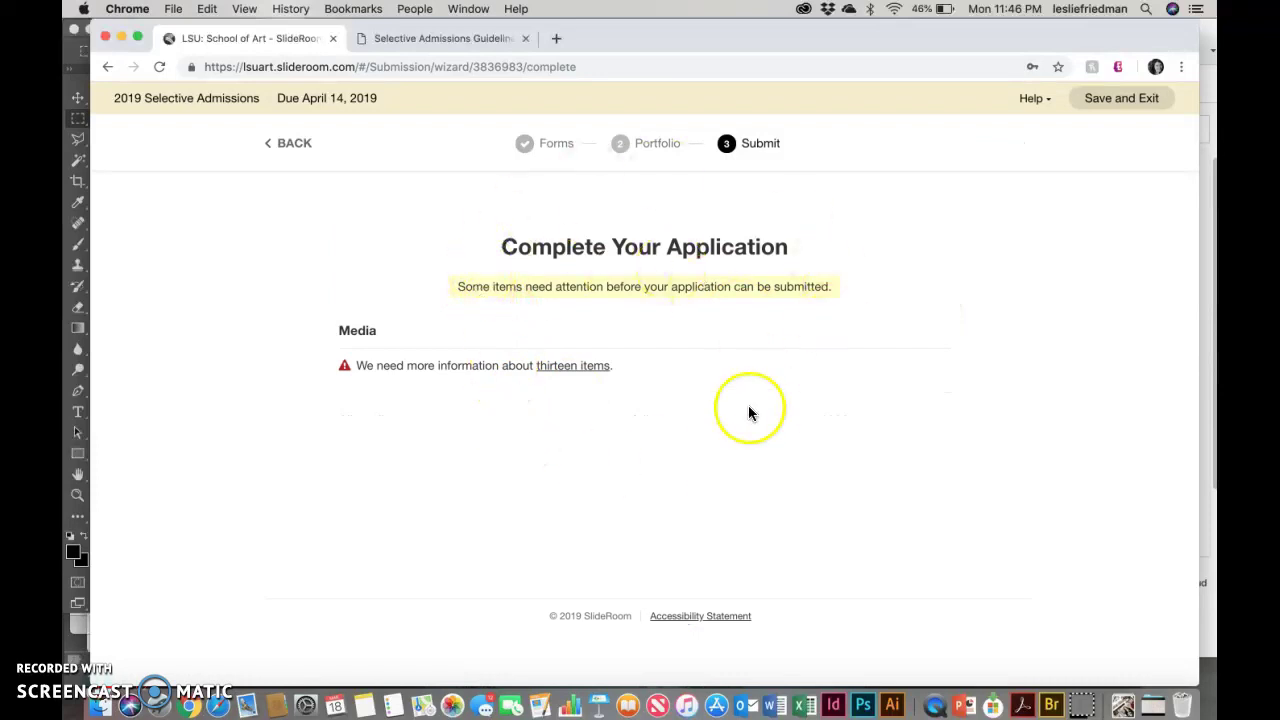
Step: Review the Submit step's thirteen-items warning, then switch to the Selective Admissions Guidelines PDF
{"action": "scroll", "coordinate": [680, 468], "scroll_direction": "down", "scroll_amount": 1}
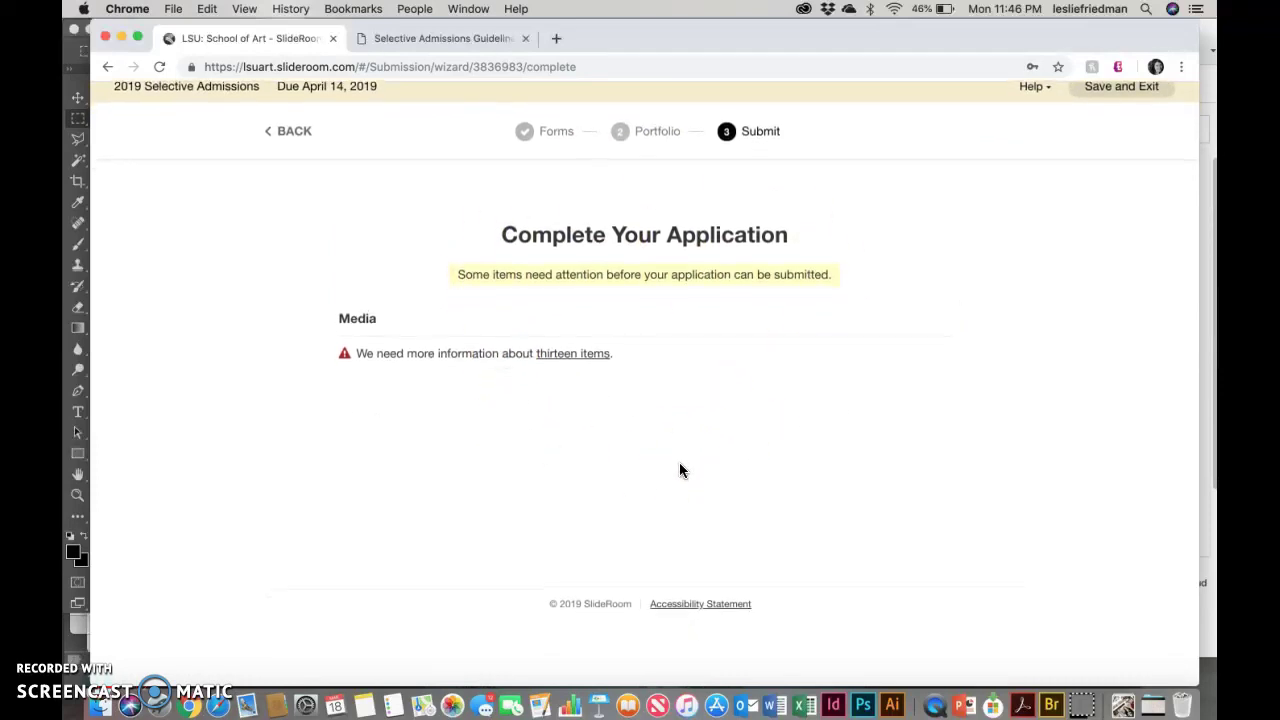
{"action": "scroll", "coordinate": [679, 470], "scroll_direction": "up", "scroll_amount": 1}
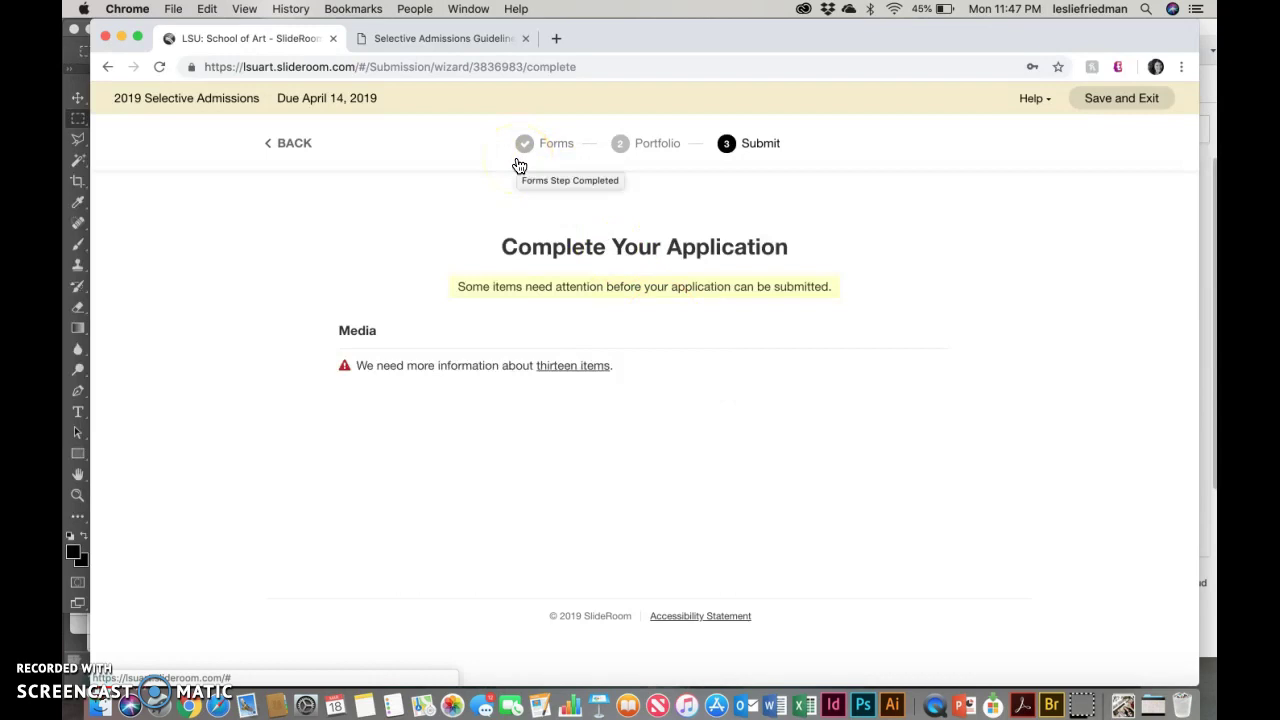
{"action": "left_click", "coordinate": [464, 42]}
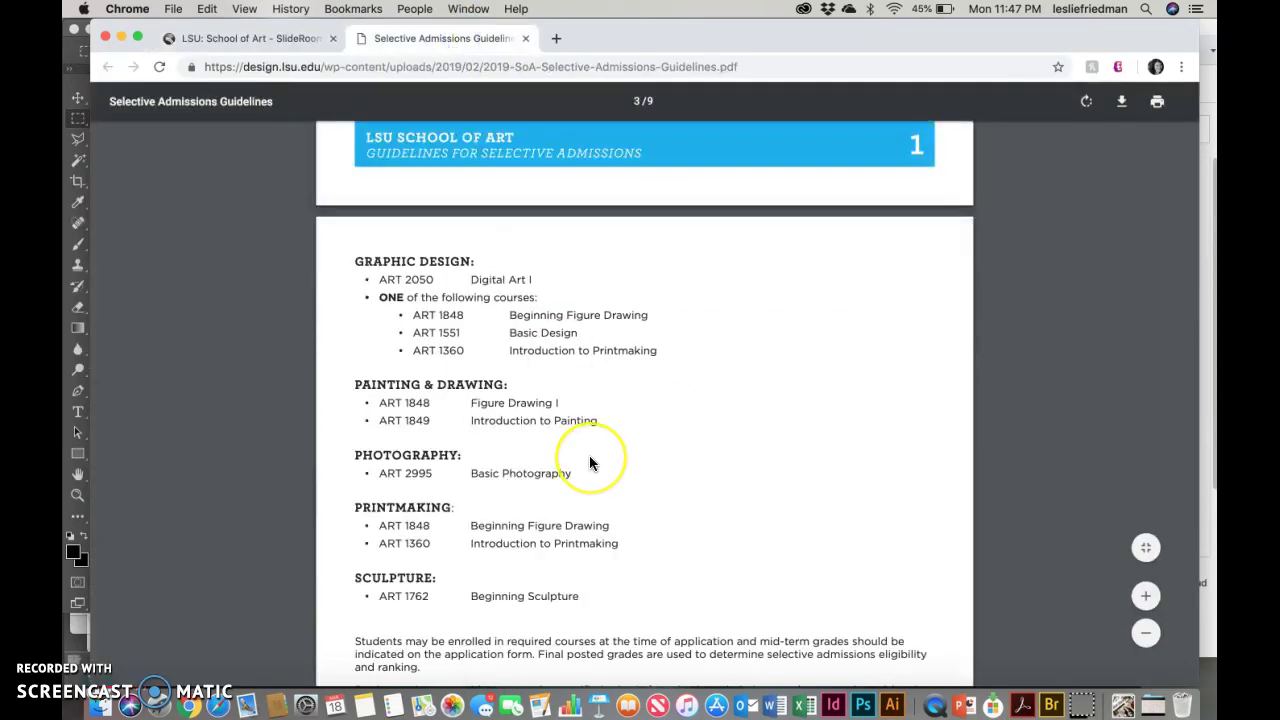
Step: Skim the PDF's Spring 2019 overview page, then return to SlideRoom and start a new browser tab
{"action": "scroll", "coordinate": [589, 458], "scroll_direction": "up", "scroll_amount": 15}
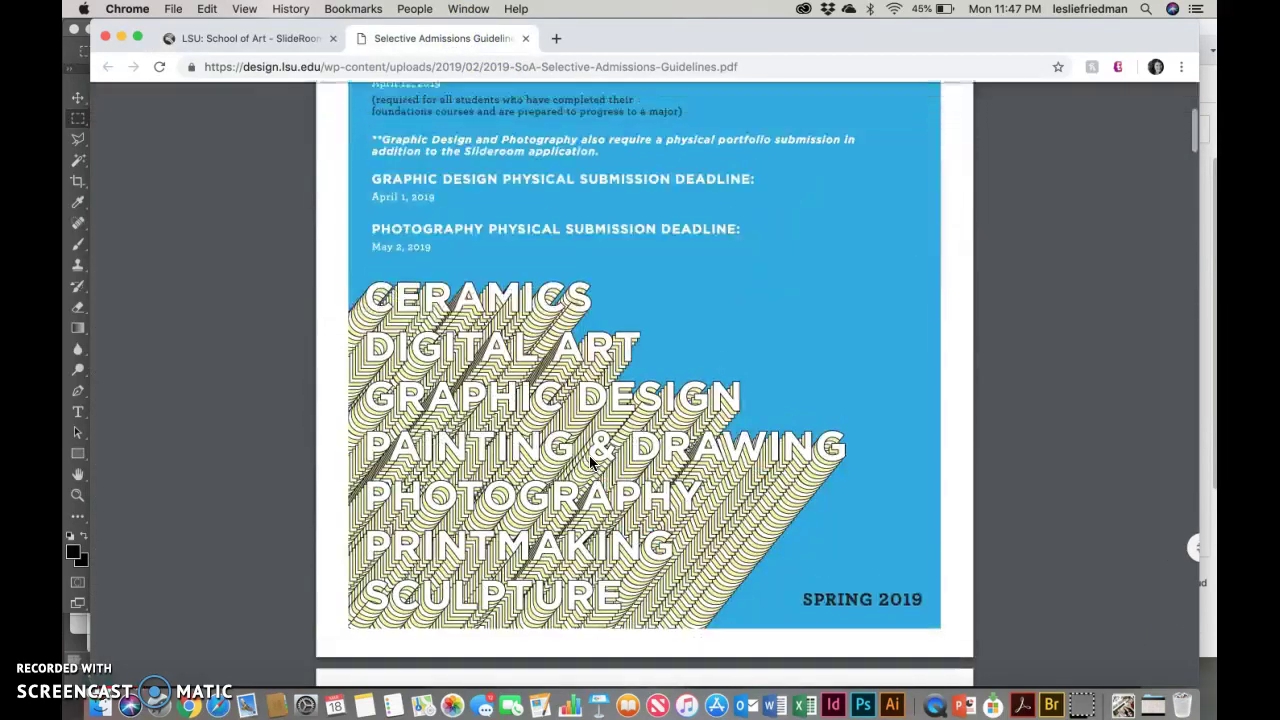
{"action": "scroll", "coordinate": [592, 462], "scroll_direction": "up", "scroll_amount": 5}
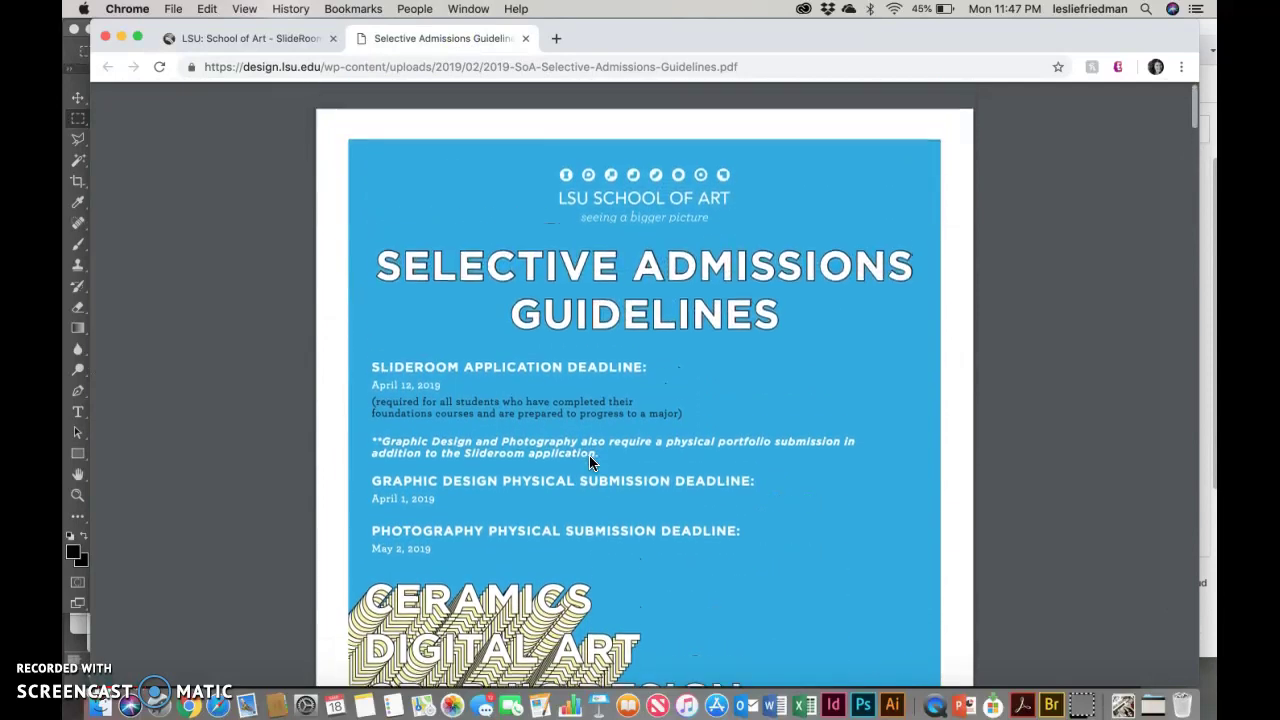
{"action": "scroll", "coordinate": [589, 458], "scroll_direction": "down", "scroll_amount": 10}
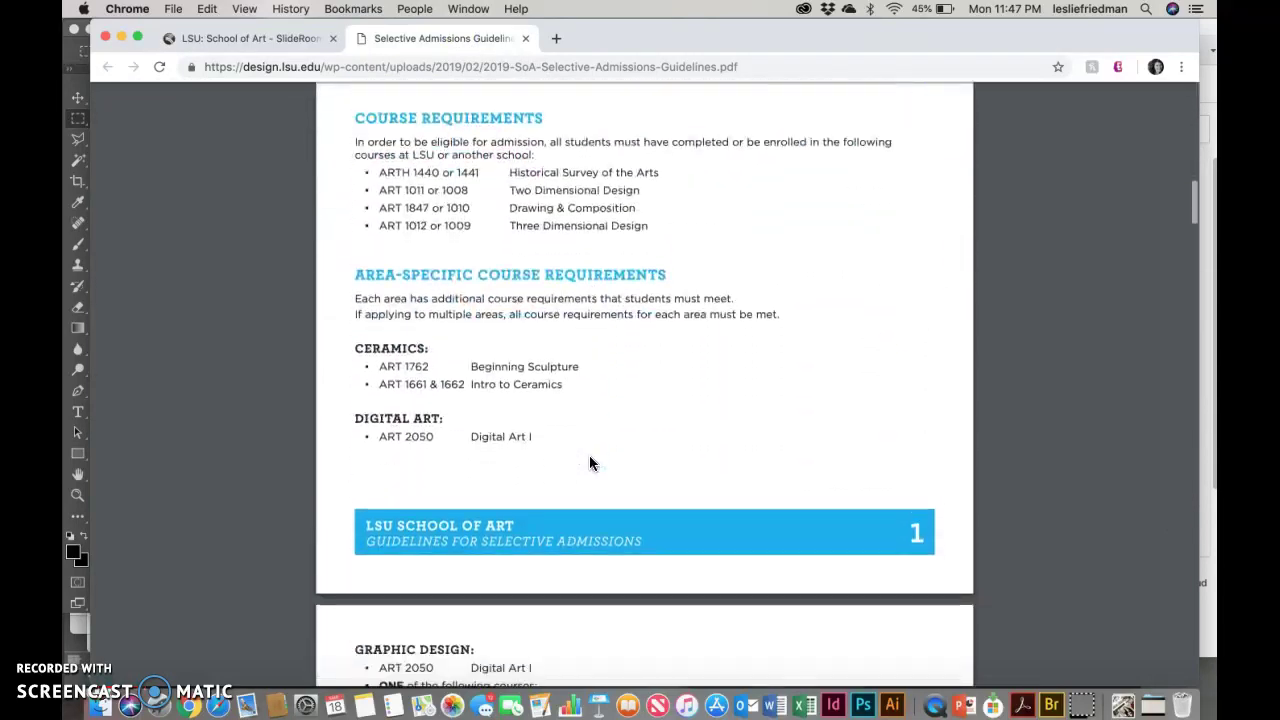
{"action": "scroll", "coordinate": [589, 462], "scroll_direction": "up", "scroll_amount": 5}
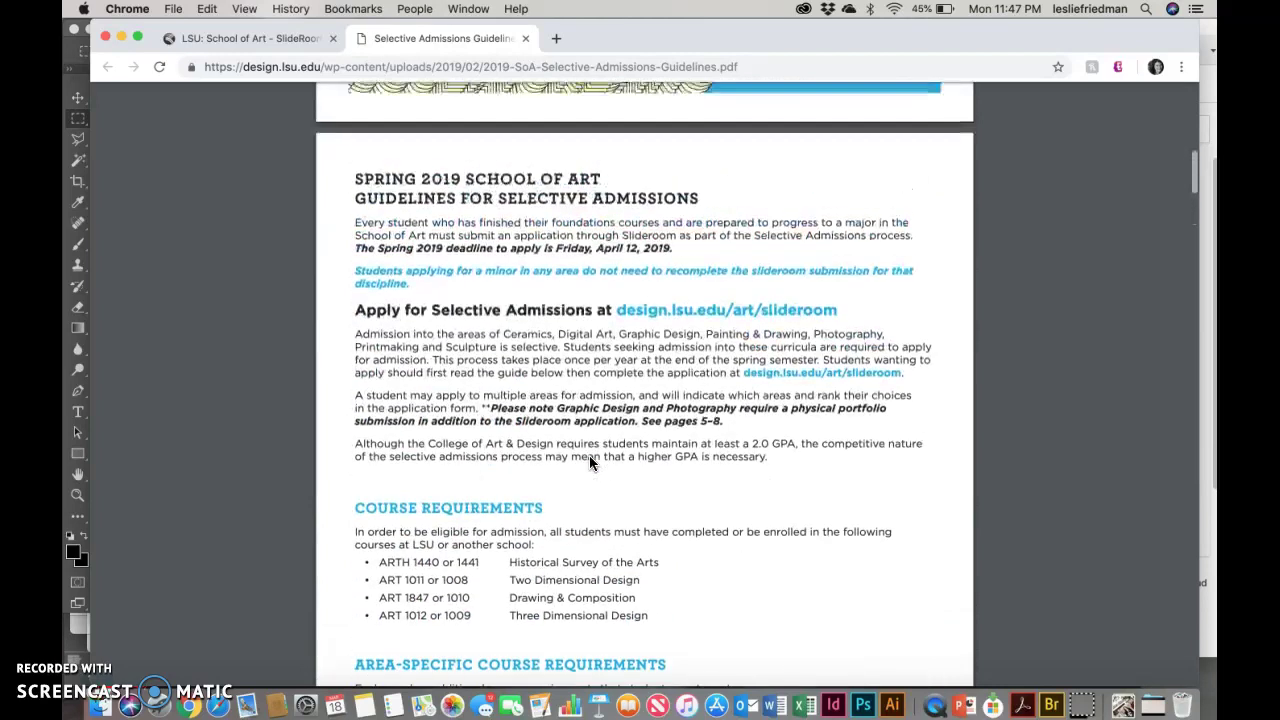
{"action": "left_click", "coordinate": [292, 48]}
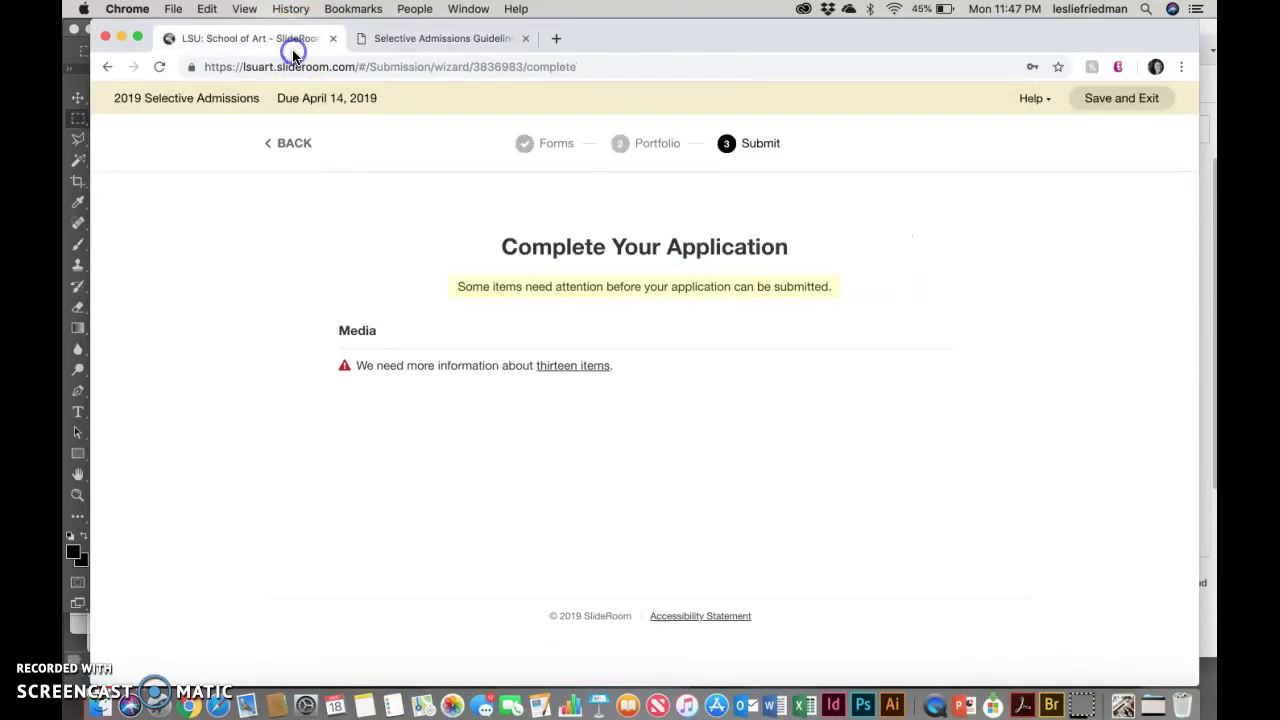
{"action": "left_click", "coordinate": [422, 32]}
{"action": "left_click", "coordinate": [556, 38]}
Step: Search 'lsu', open the LSU Selective Admissions page and highlight the Painting & Drawing coordinator row
{"action": "type", "text": "lsu"}
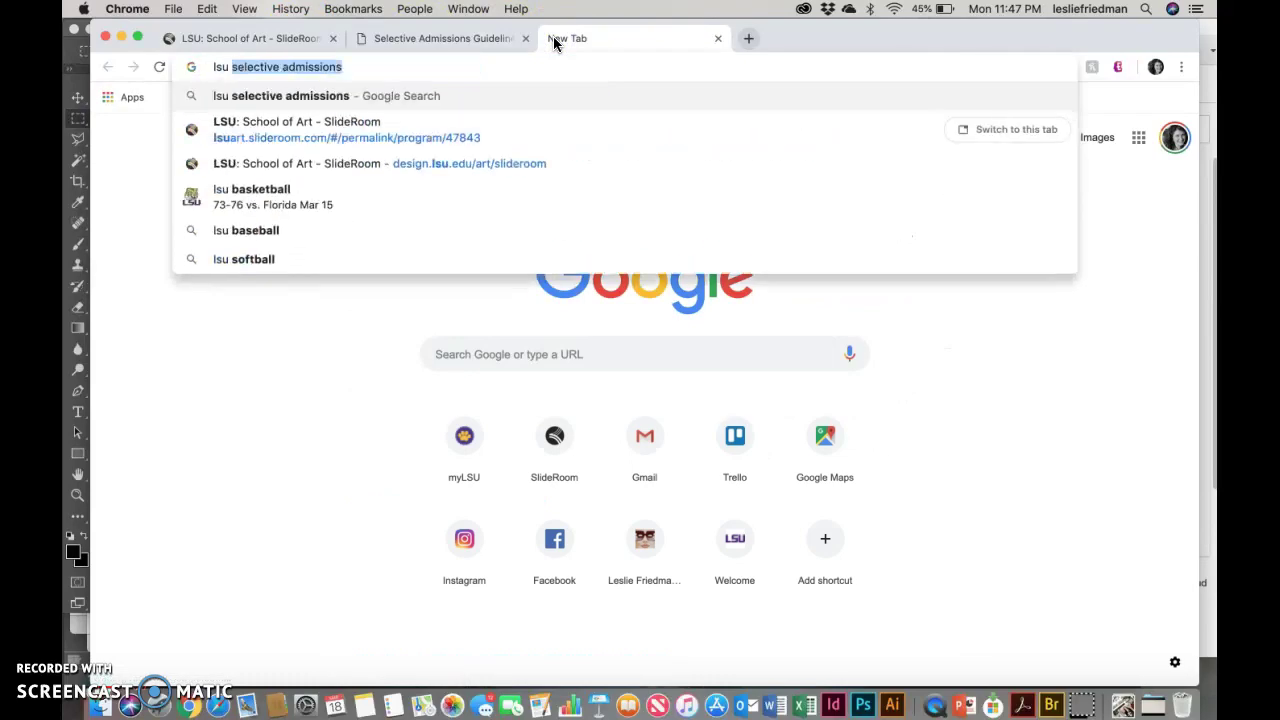
{"action": "key", "text": "Return"}
{"action": "left_click", "coordinate": [297, 260]}
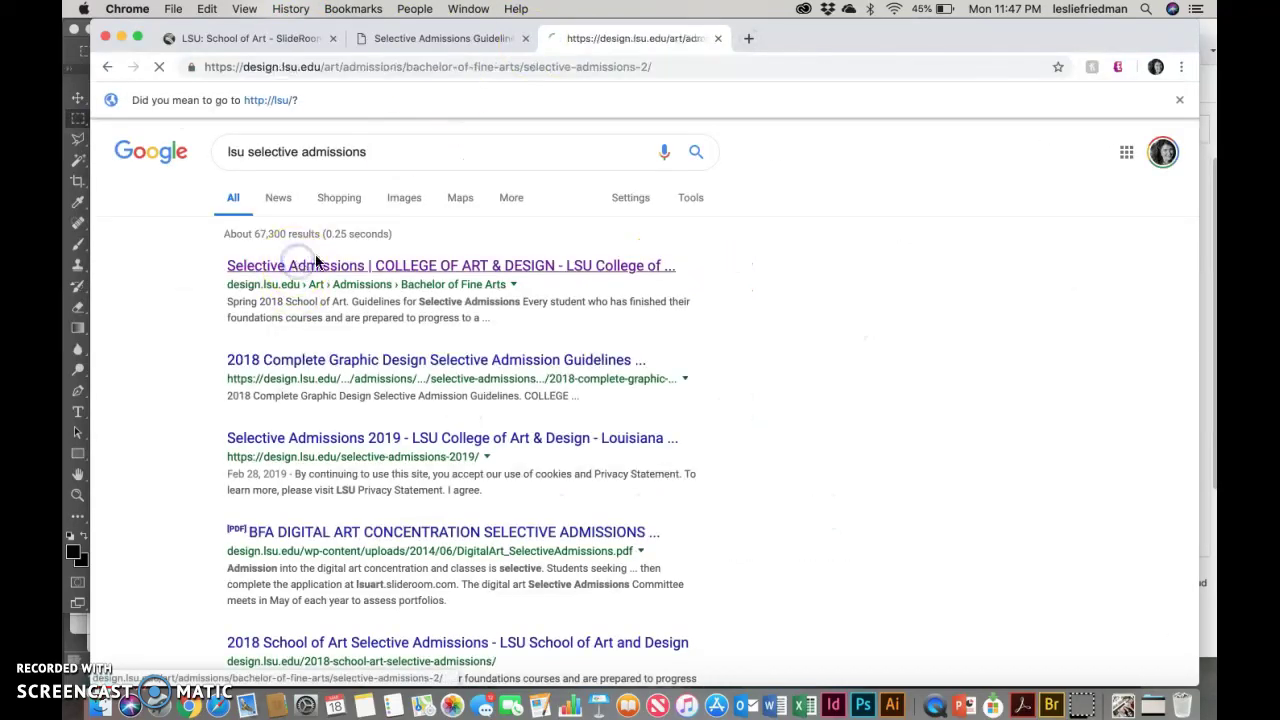
{"action": "scroll", "coordinate": [428, 333], "scroll_direction": "down", "scroll_amount": 15}
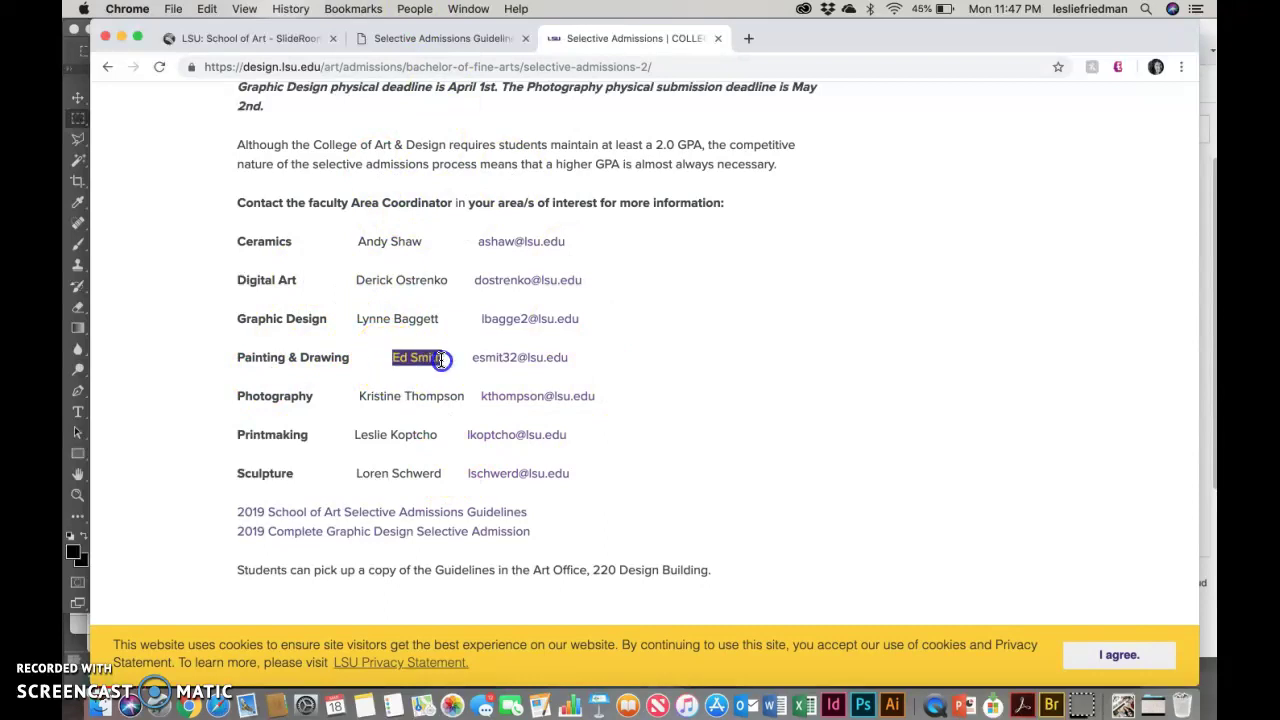
{"action": "left_click_drag", "start_coordinate": [238, 358], "coordinate": [445, 365]}
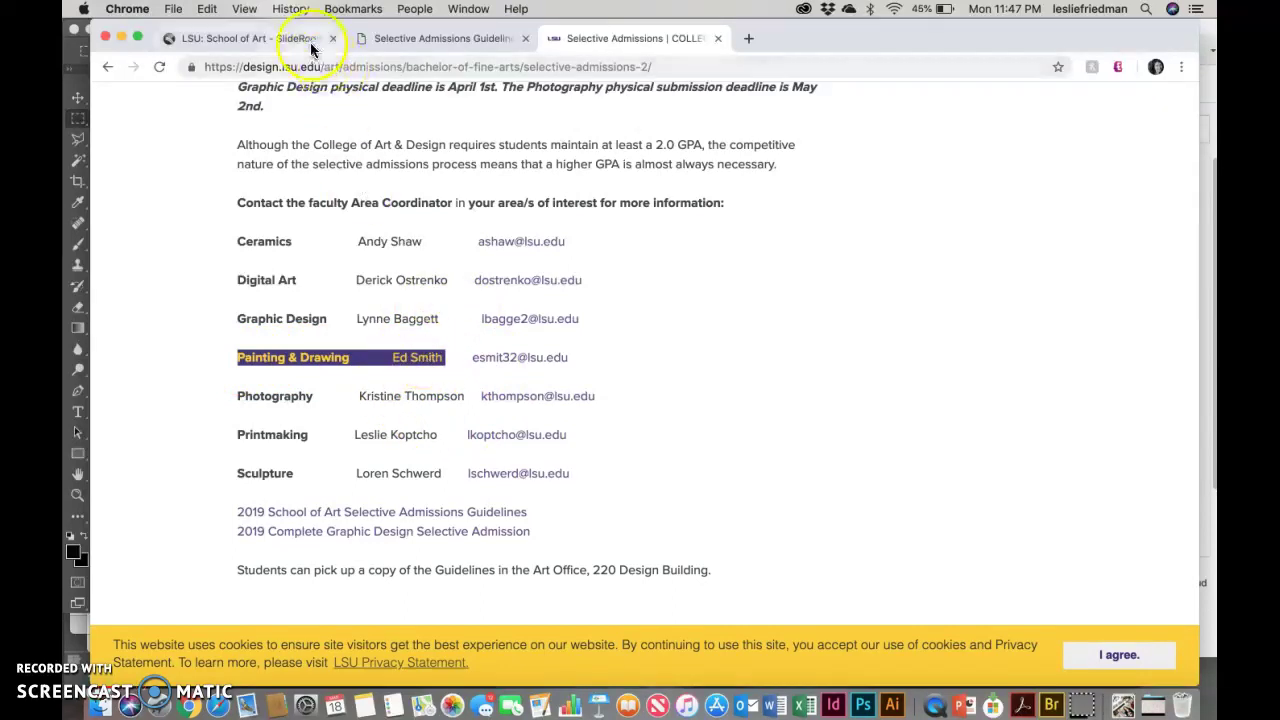
Step: Switch back to the guidelines PDF and highlight the SlideRoom Application Deadline heading
{"action": "left_click", "coordinate": [432, 40]}
{"action": "scroll", "coordinate": [499, 288], "scroll_direction": "up", "scroll_amount": 10}
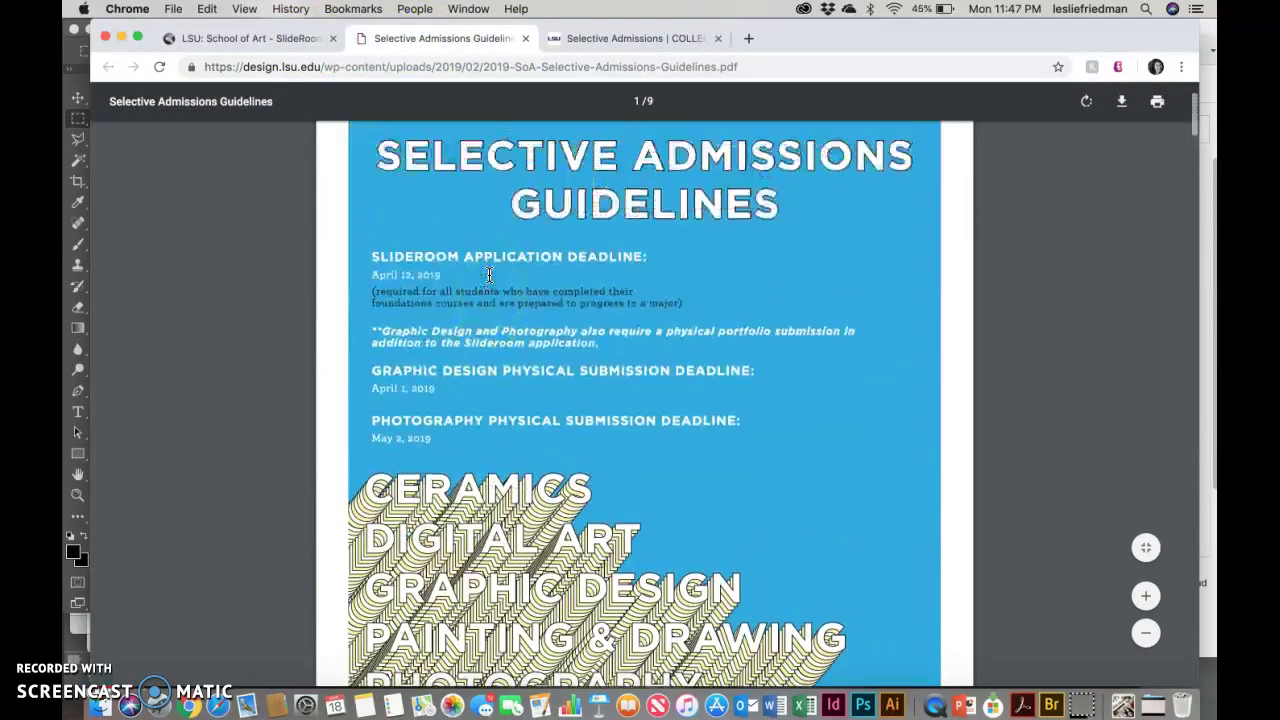
{"action": "scroll", "coordinate": [499, 281], "scroll_direction": "up", "scroll_amount": 2}
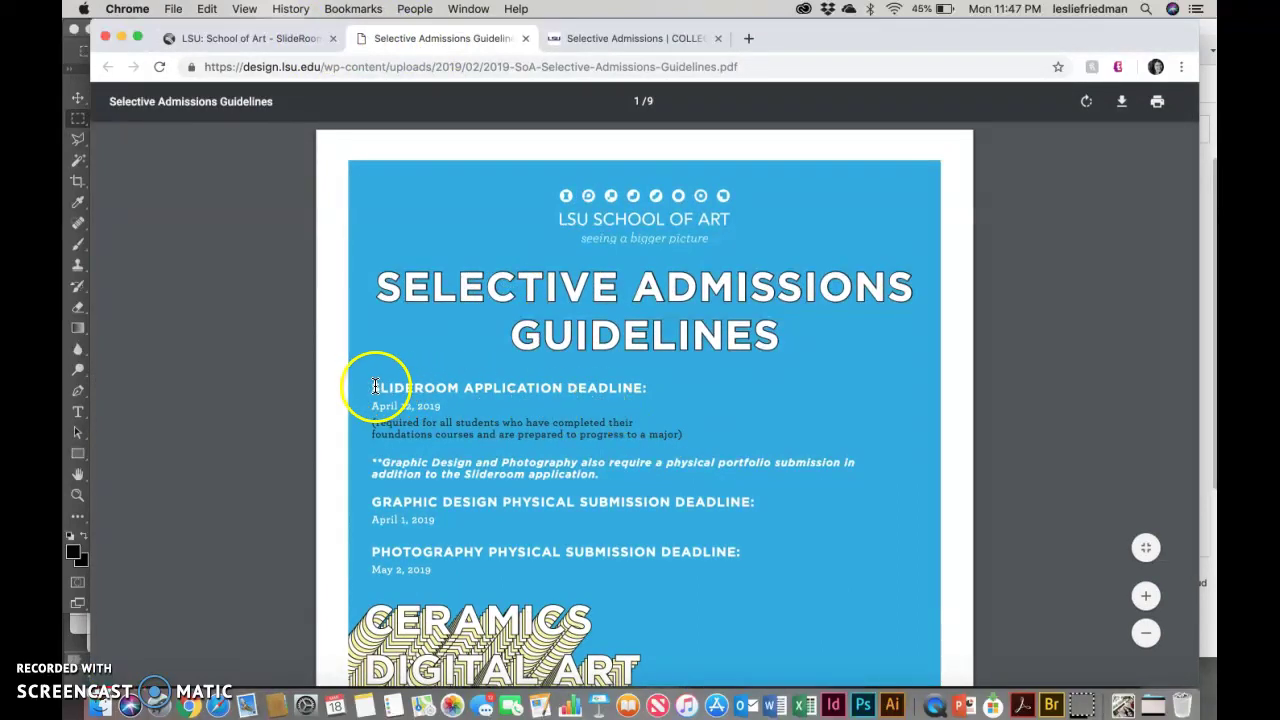
{"action": "left_click_drag", "start_coordinate": [371, 388], "coordinate": [589, 396]}
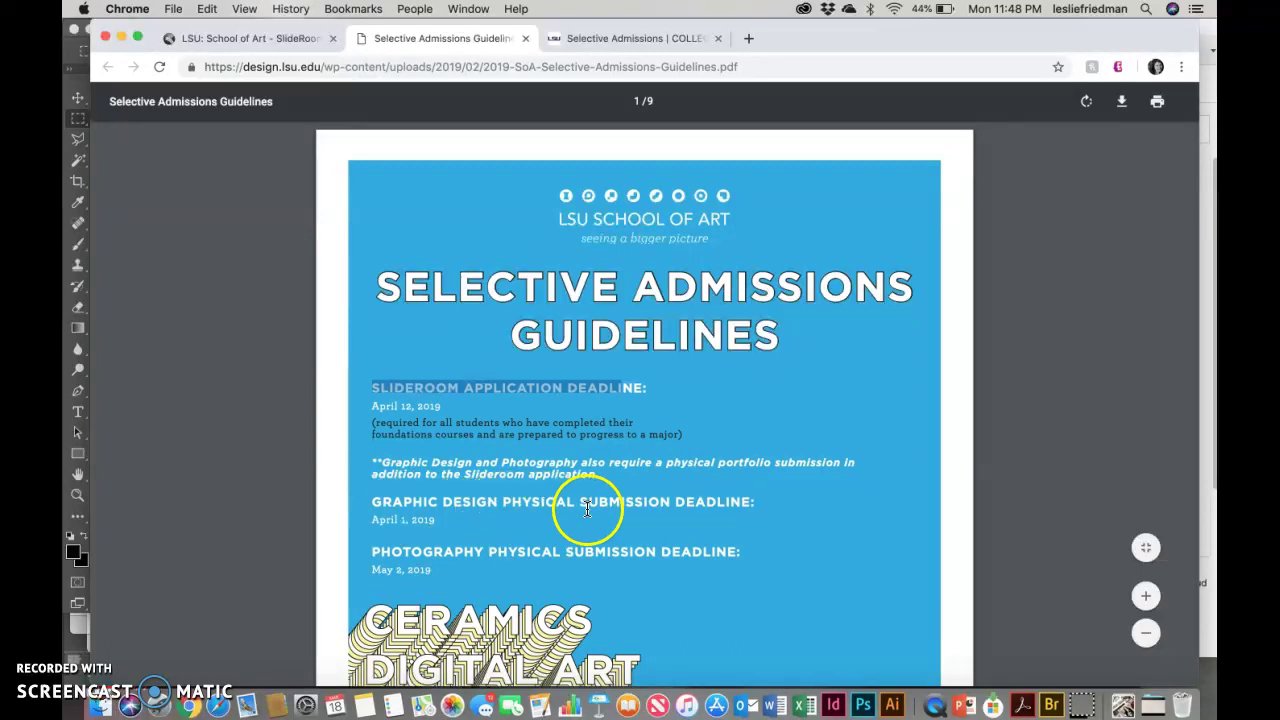
Step: Read down through the guidelines toward the required physical presentation section on page 6
{"action": "scroll", "coordinate": [656, 509], "scroll_direction": "down", "scroll_amount": 3}
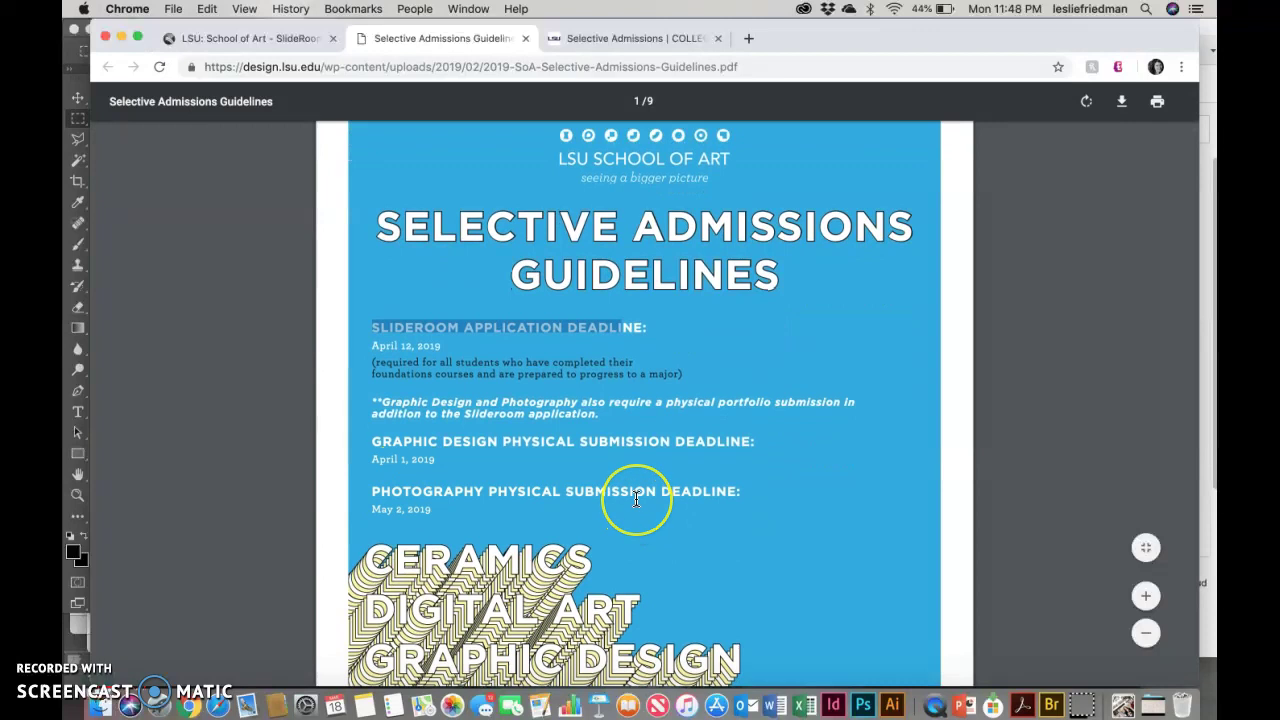
{"action": "scroll", "coordinate": [636, 498], "scroll_direction": "down", "scroll_amount": 10}
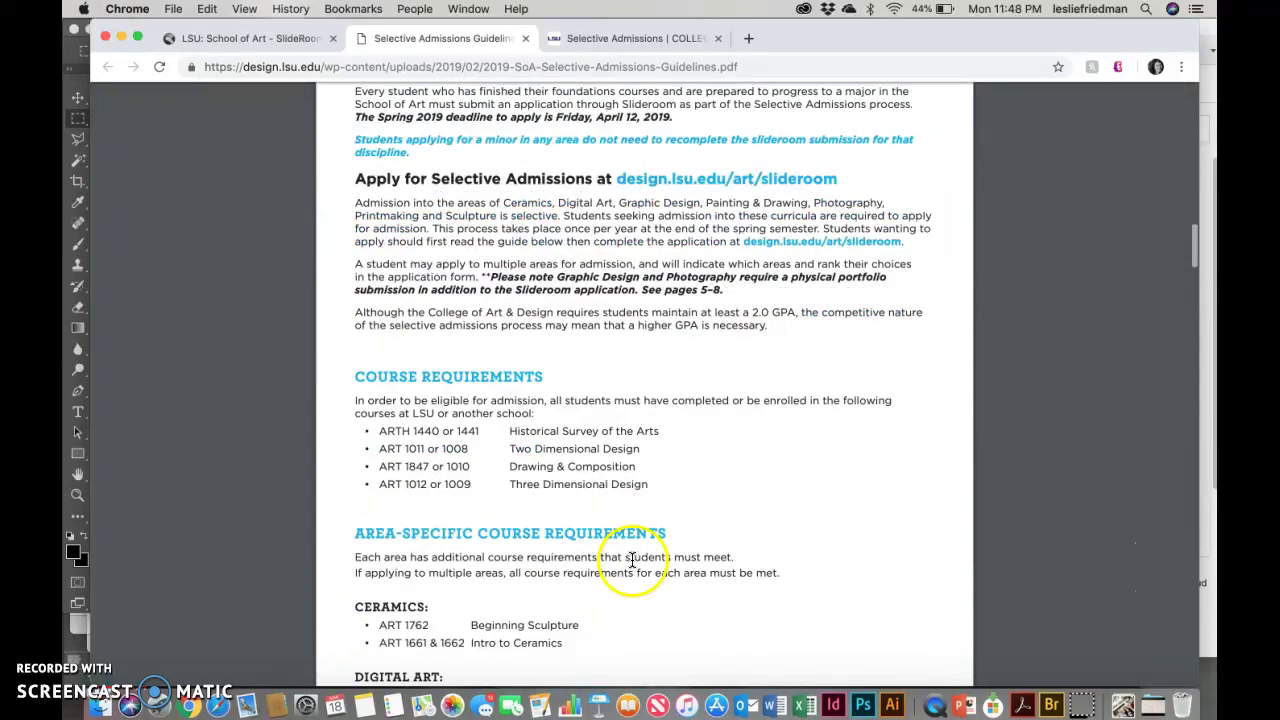
{"action": "left_click", "coordinate": [1194, 250]}
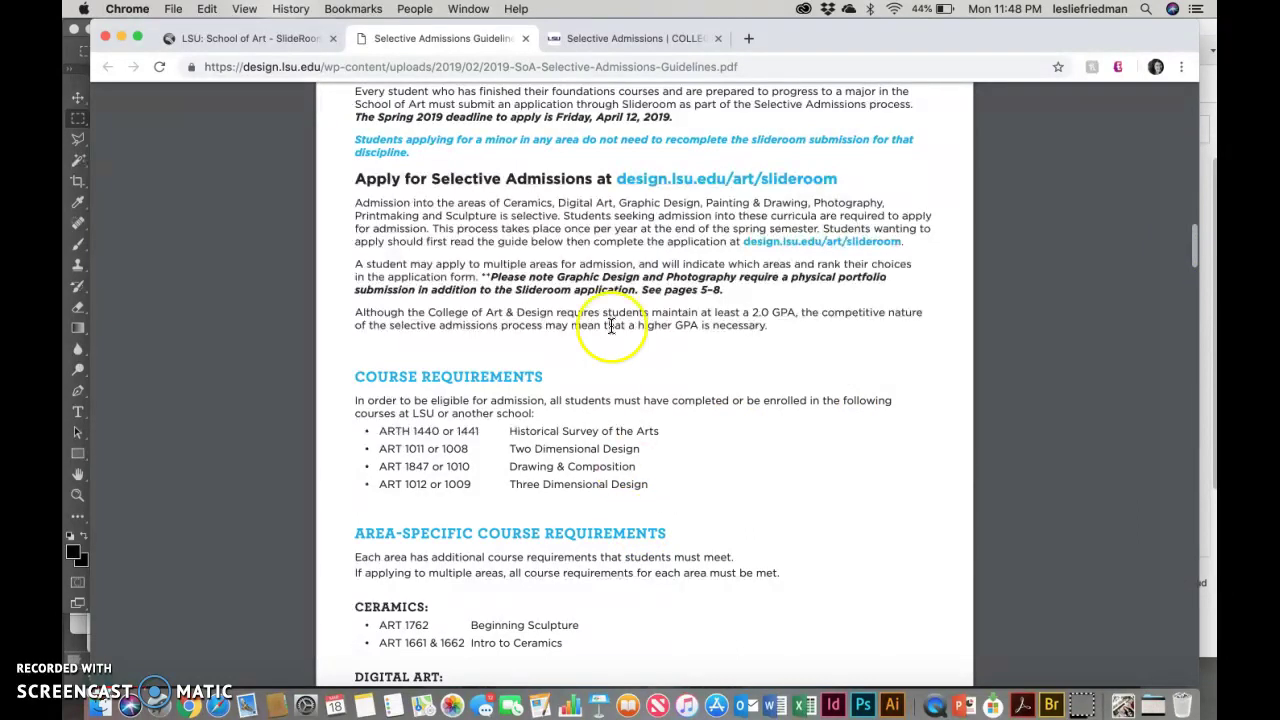
{"action": "scroll", "coordinate": [466, 585], "scroll_direction": "down", "scroll_amount": 10}
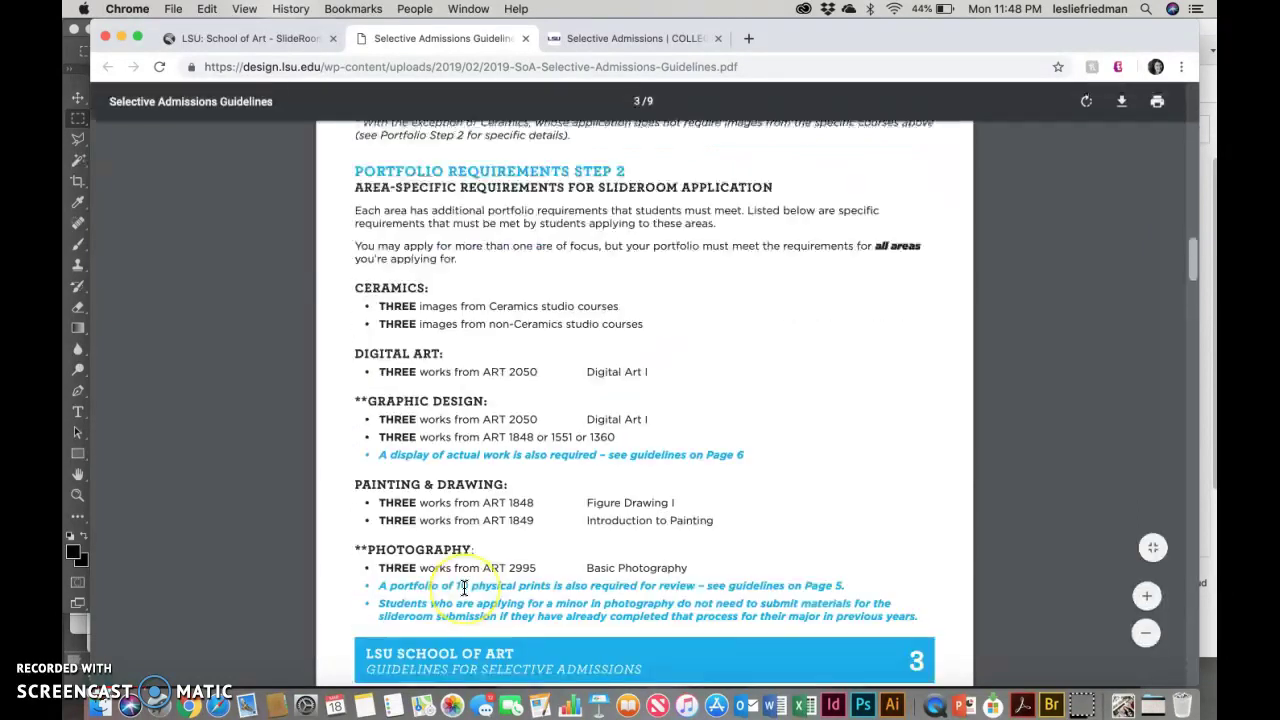
{"action": "scroll", "coordinate": [464, 588], "scroll_direction": "up", "scroll_amount": 5}
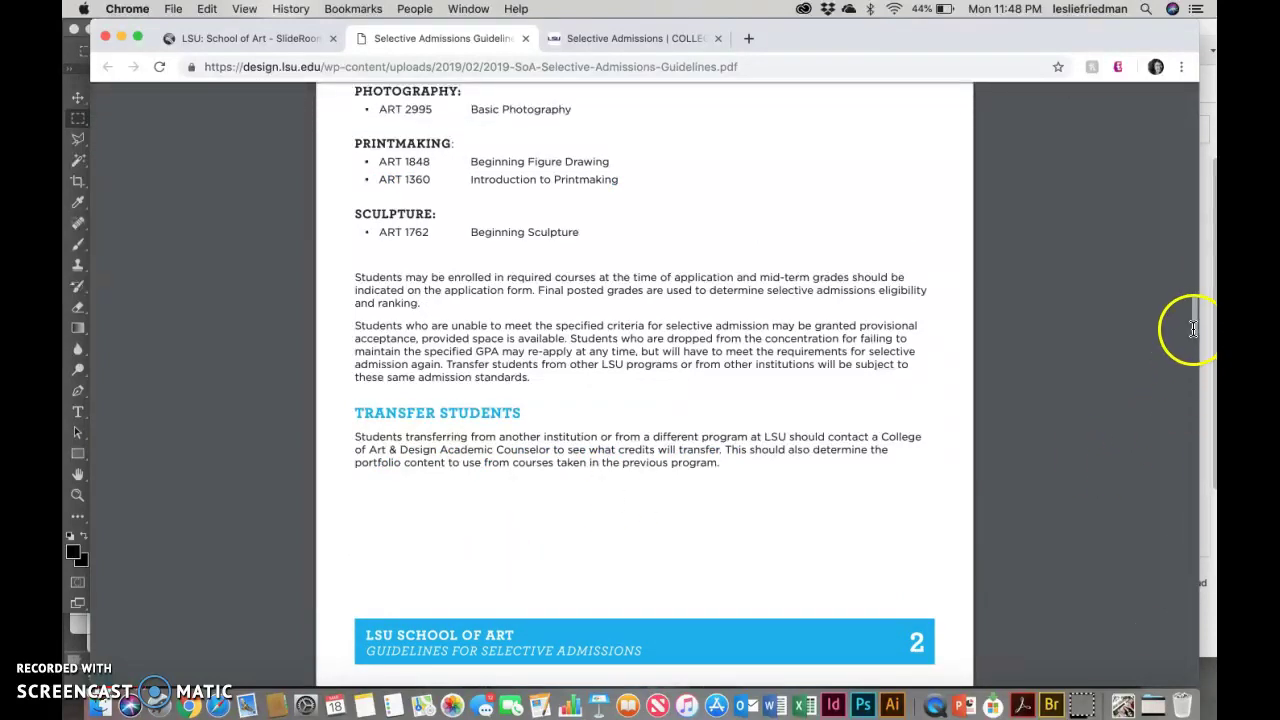
{"action": "left_click", "coordinate": [1199, 403]}
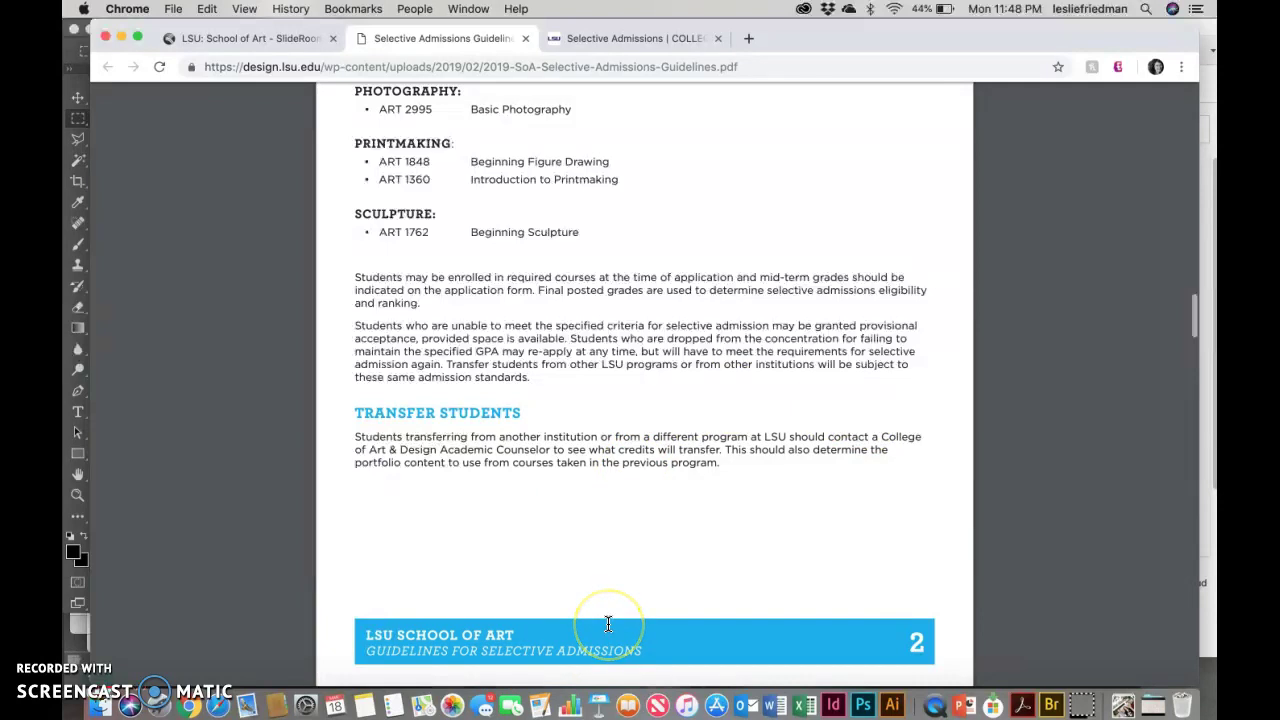
{"action": "scroll", "coordinate": [608, 624], "scroll_direction": "down", "scroll_amount": 15}
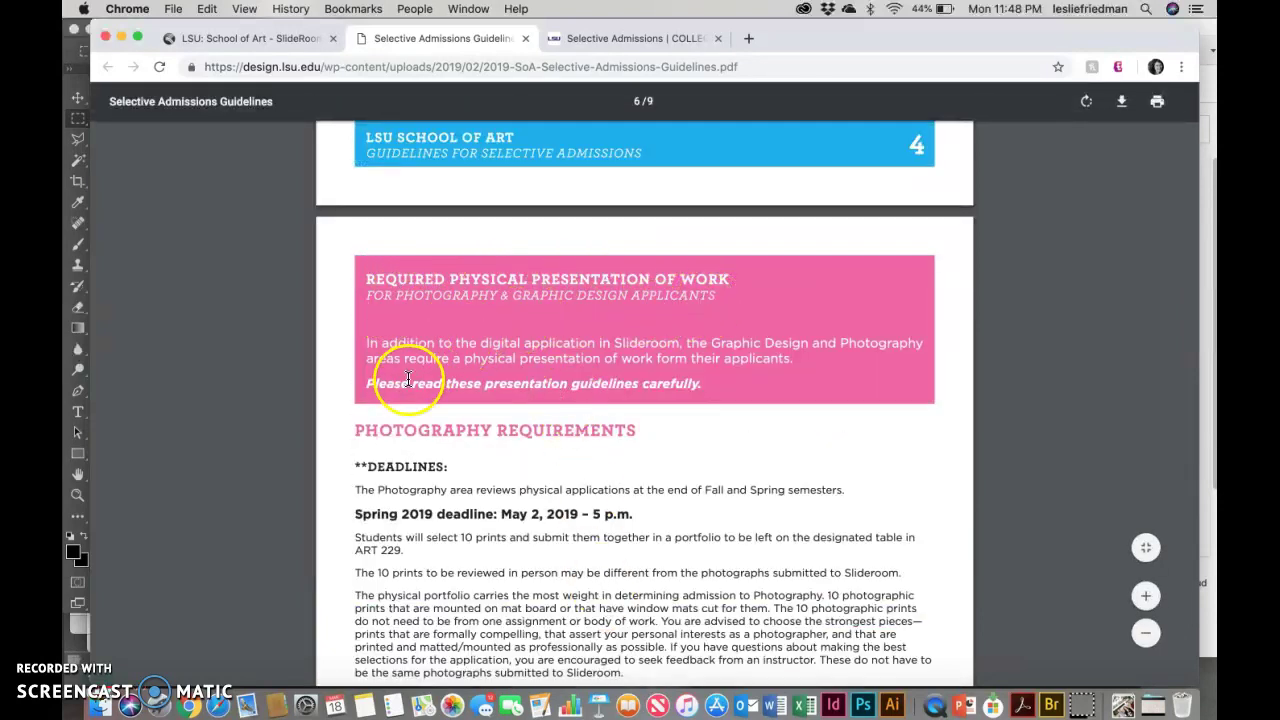
Step: Scroll past Photography Requirements and Portfolio Assessment until the Graphic Design Requirements heading appears
{"action": "scroll", "coordinate": [541, 535], "scroll_direction": "down", "scroll_amount": 1}
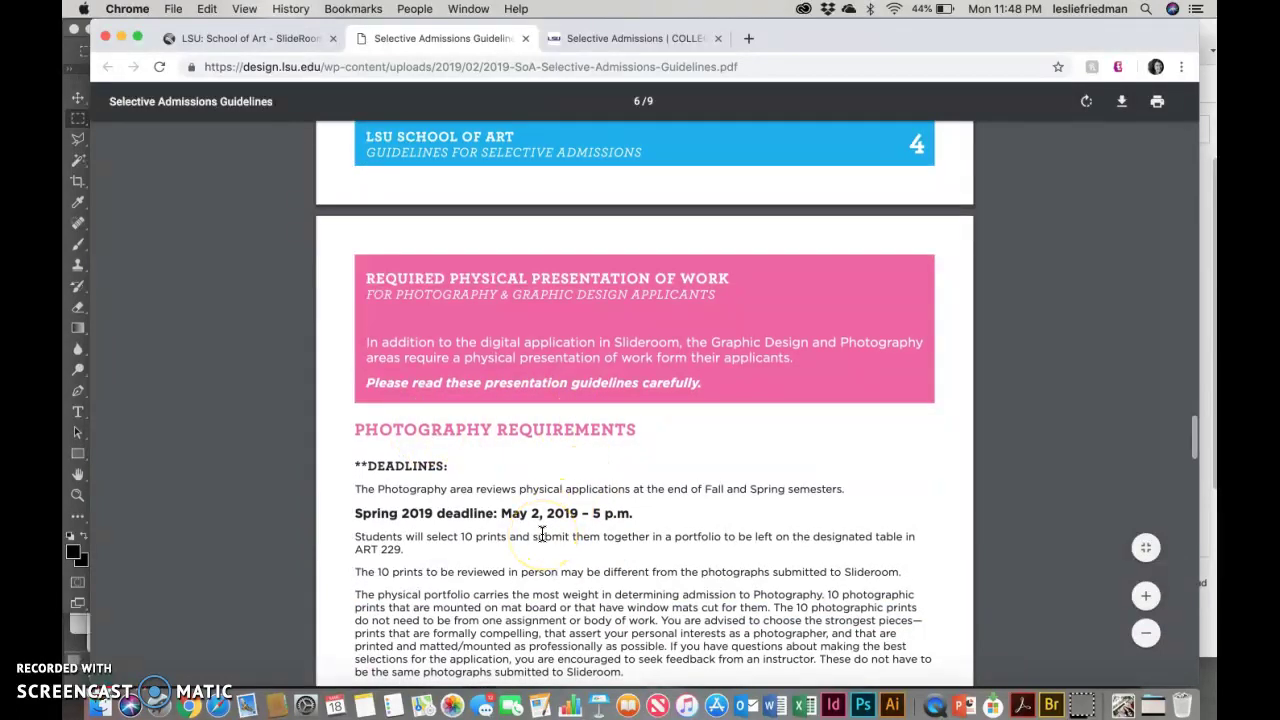
{"action": "scroll", "coordinate": [541, 535], "scroll_direction": "down", "scroll_amount": 1}
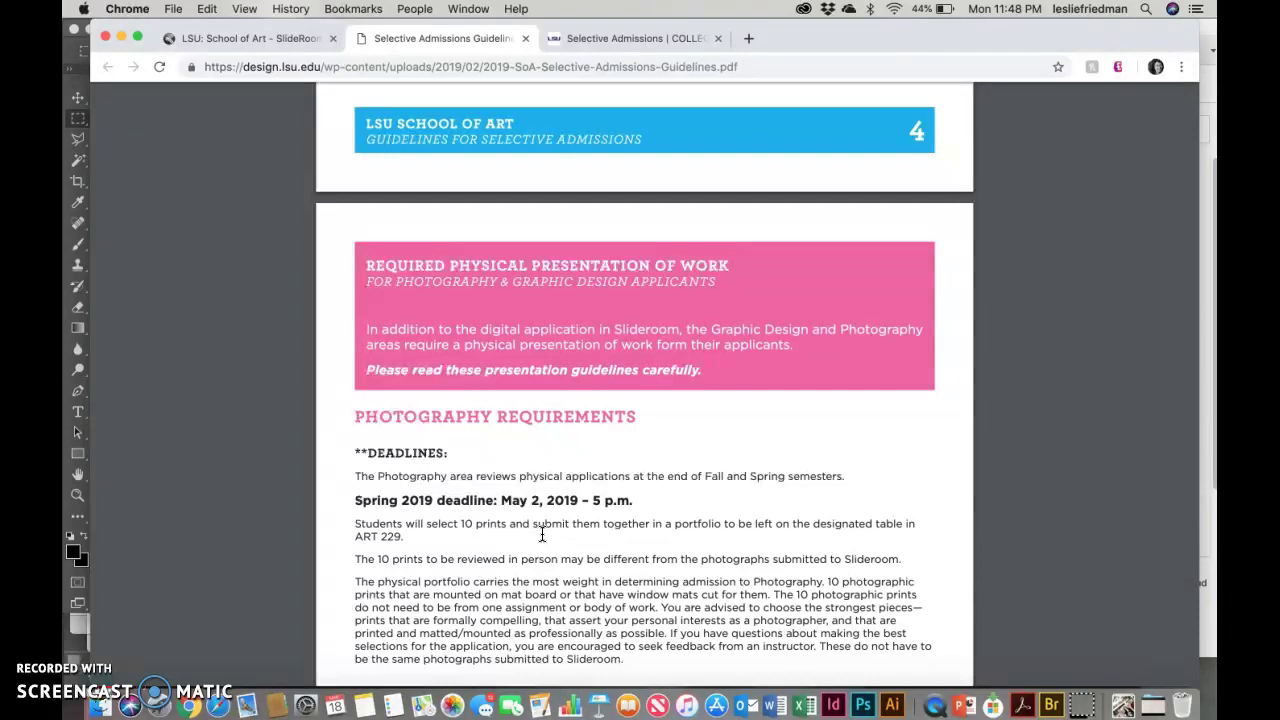
{"action": "scroll", "coordinate": [541, 535], "scroll_direction": "down", "scroll_amount": 3}
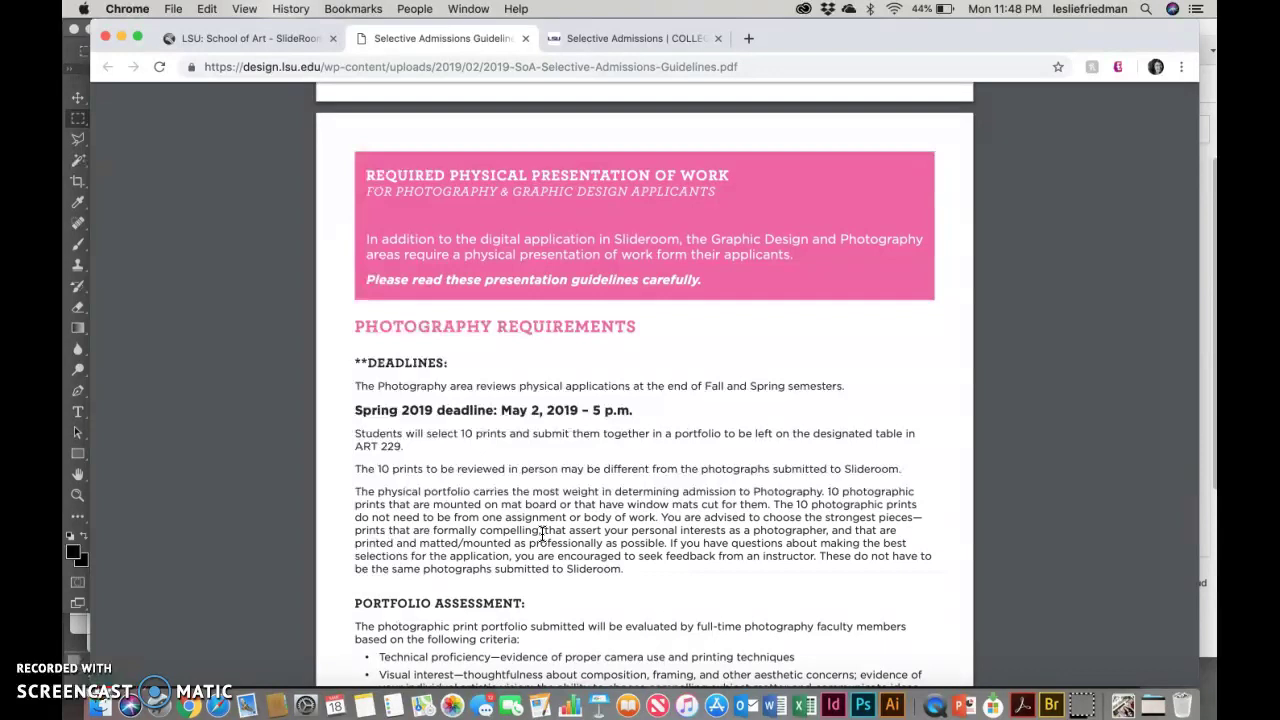
{"action": "scroll", "coordinate": [541, 535], "scroll_direction": "down", "scroll_amount": 5}
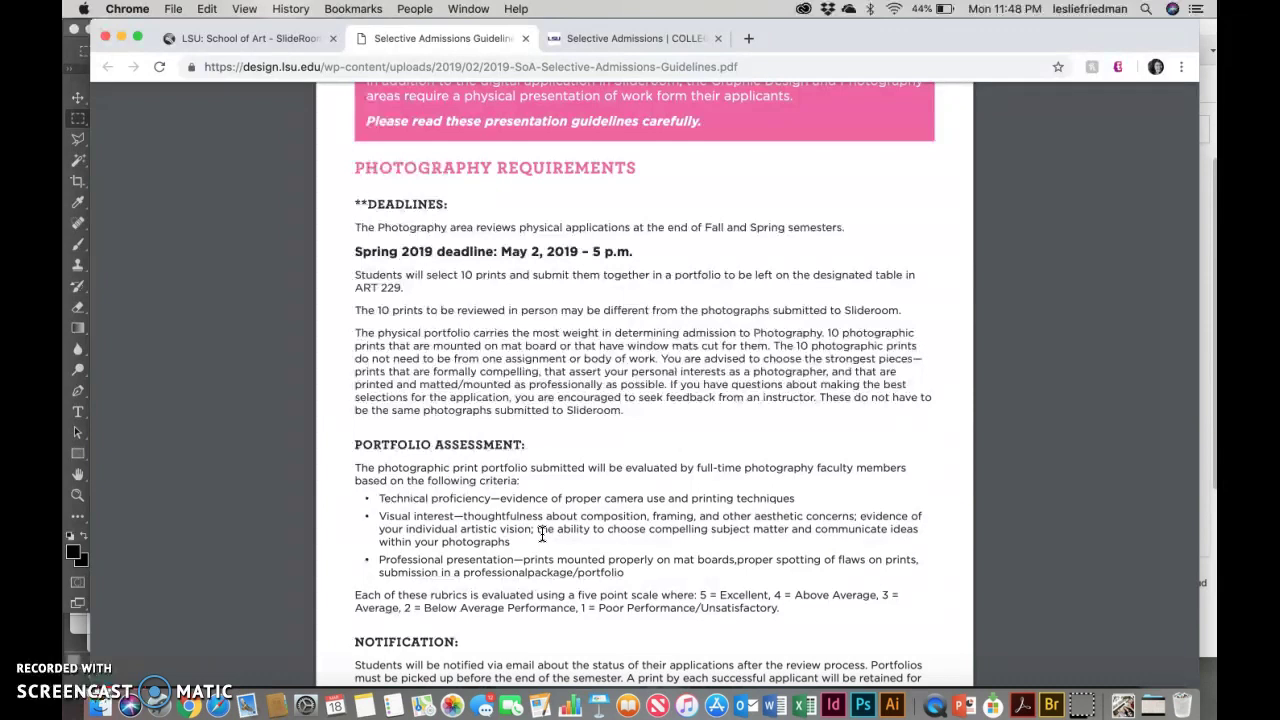
{"action": "scroll", "coordinate": [541, 535], "scroll_direction": "down", "scroll_amount": 8}
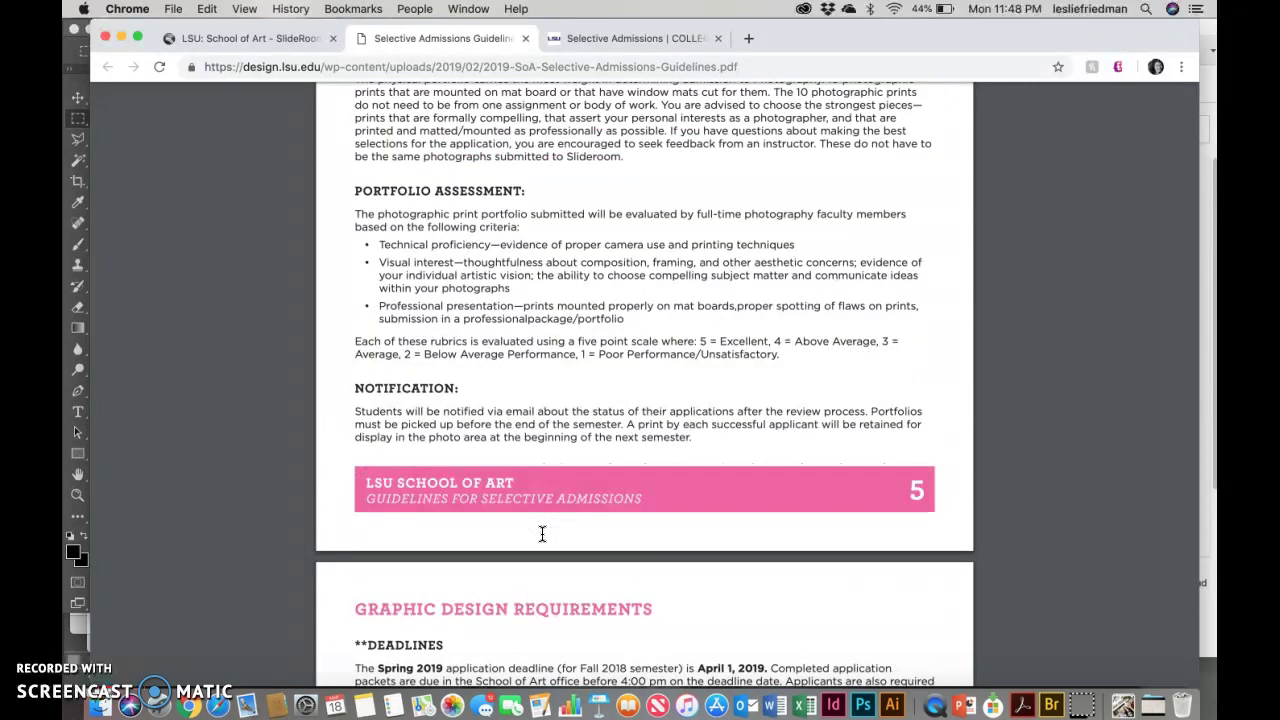